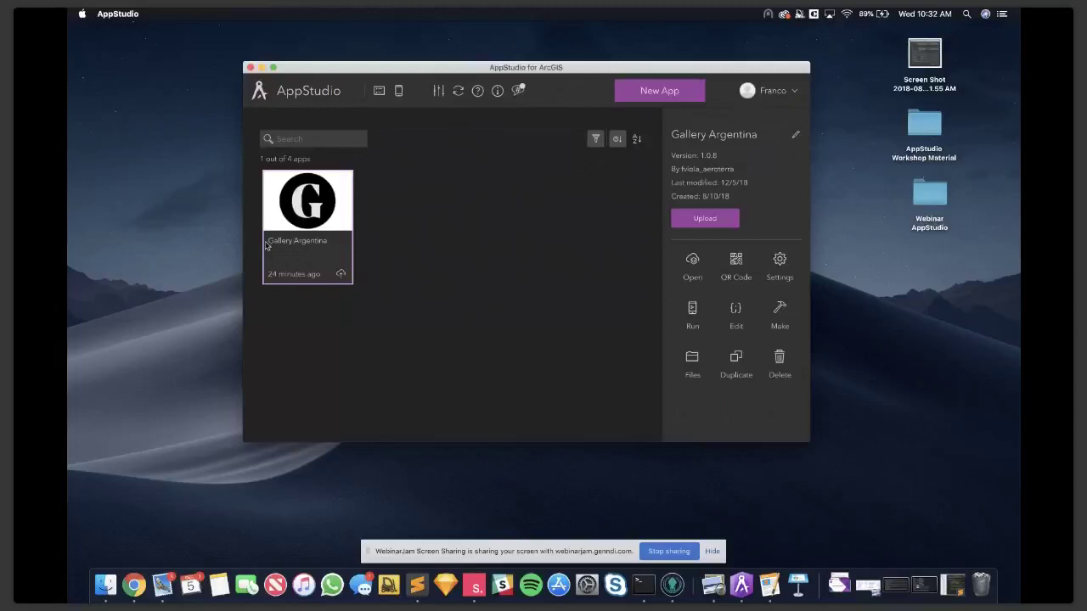
Start a new app and review the Quick Report, Map Viewer and Map Tour template descriptions.
click(673, 91)
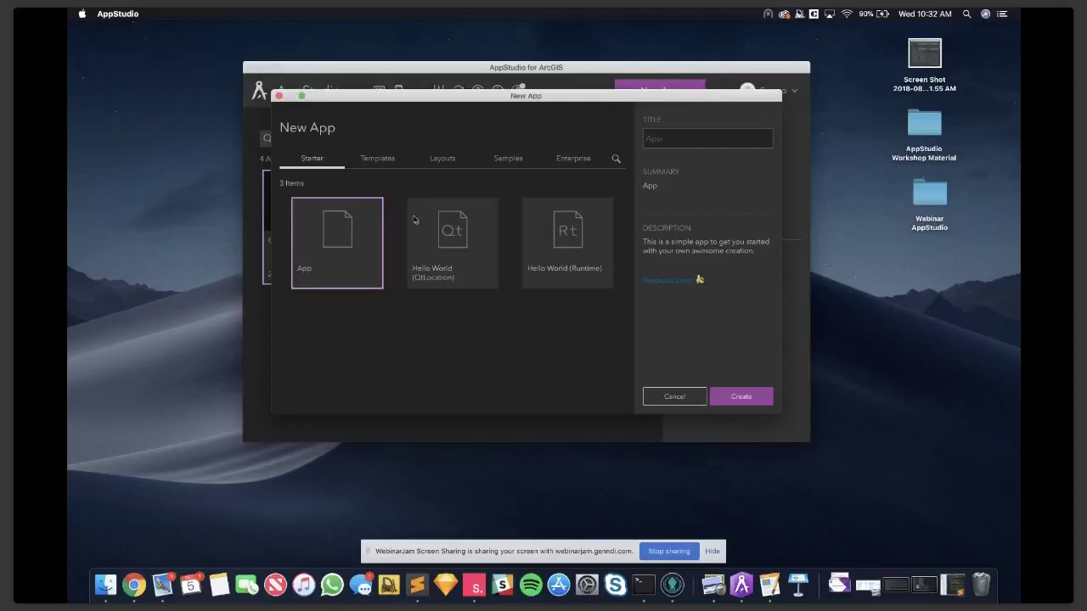
click(388, 170)
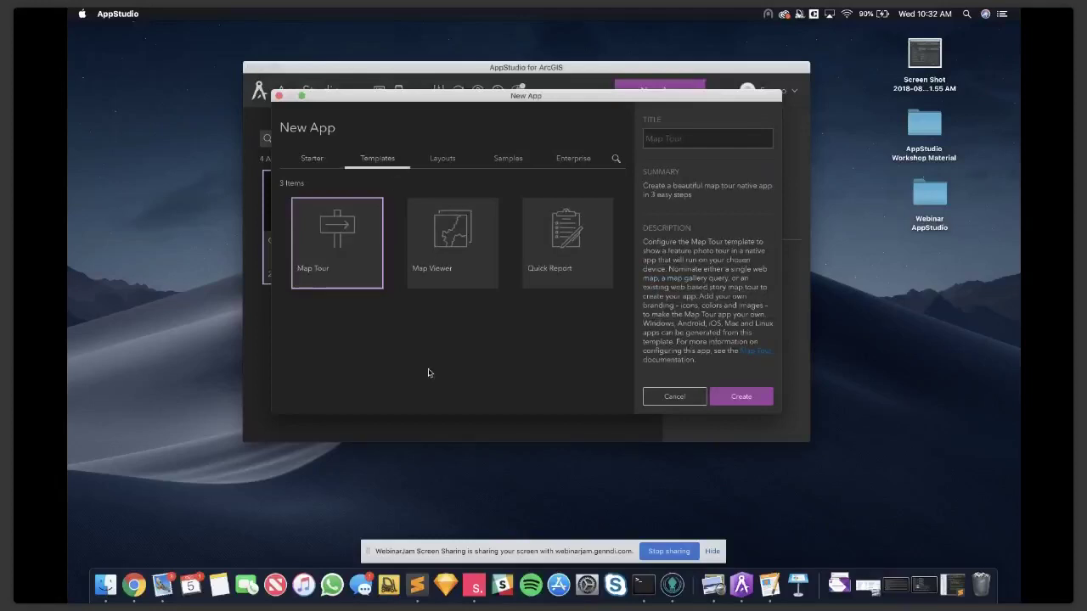
click(571, 240)
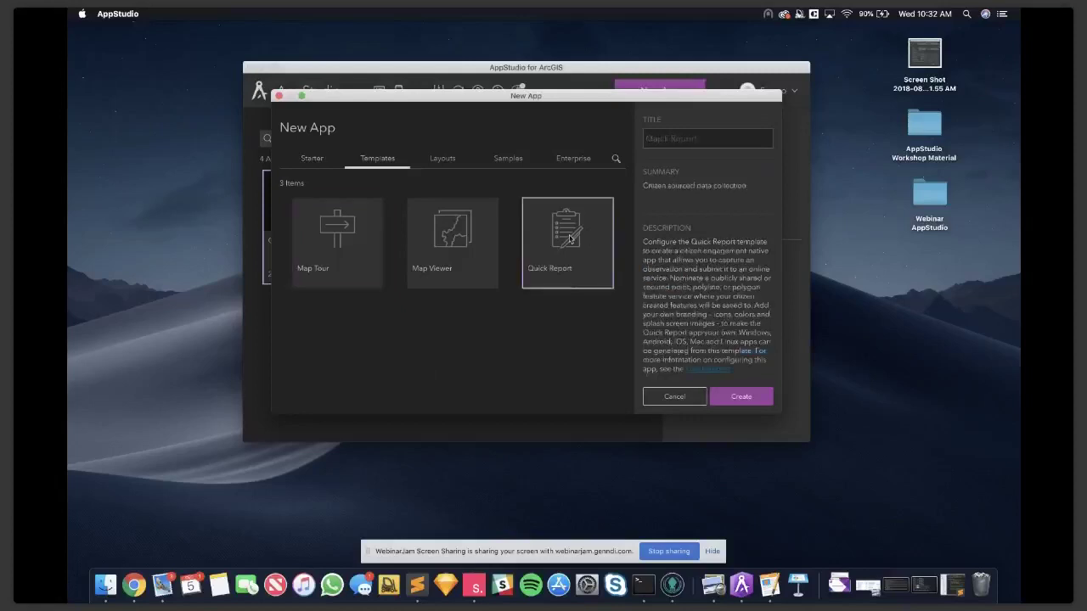
click(467, 231)
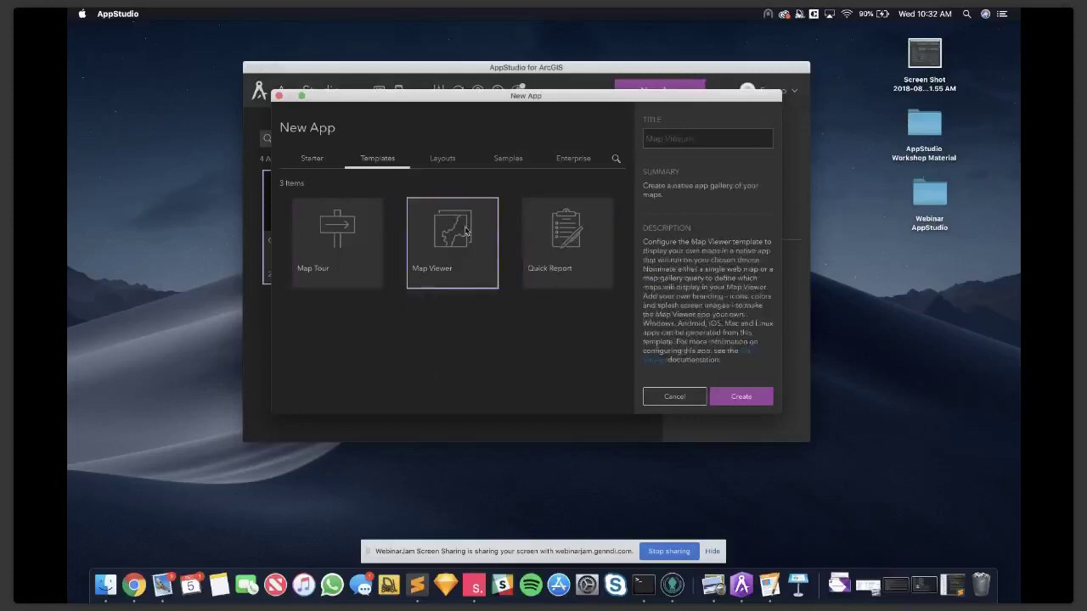
click(343, 229)
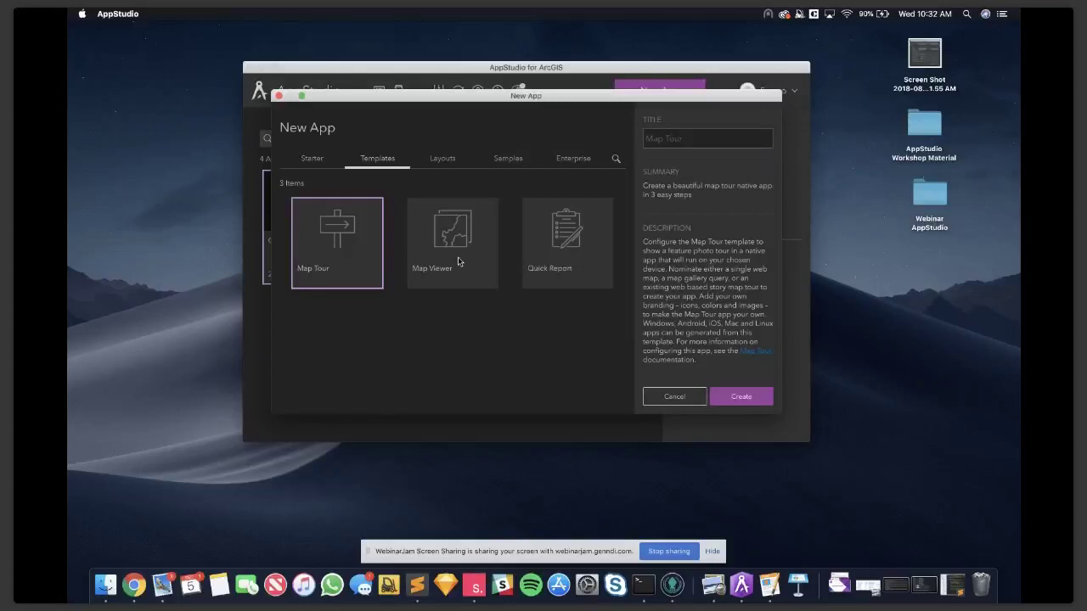
Review the available app layouts, including the Tab Layout and Side Menu Layout descriptions.
click(443, 172)
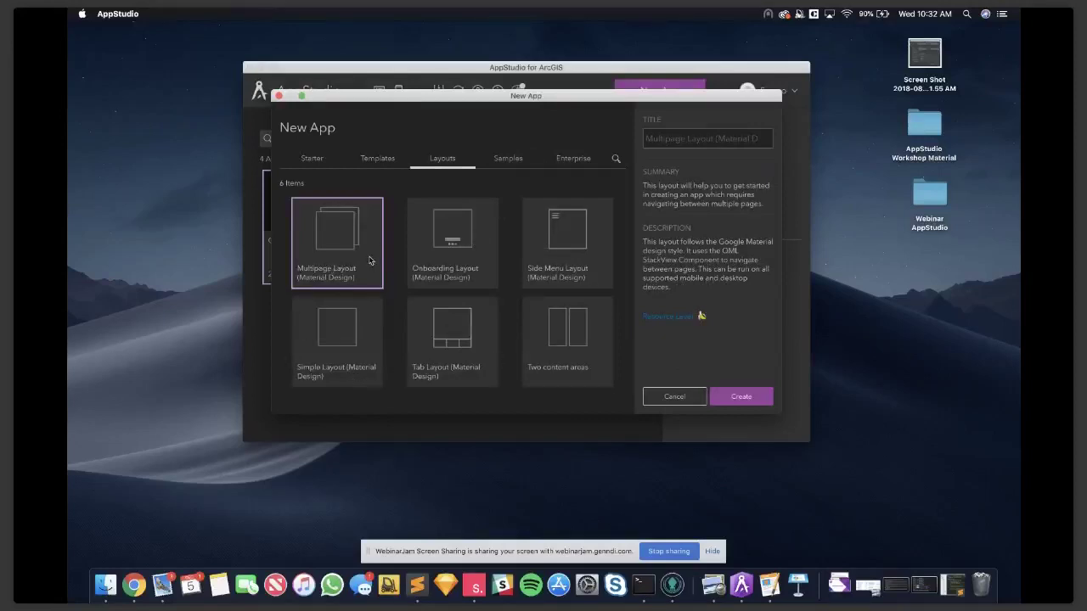
click(465, 346)
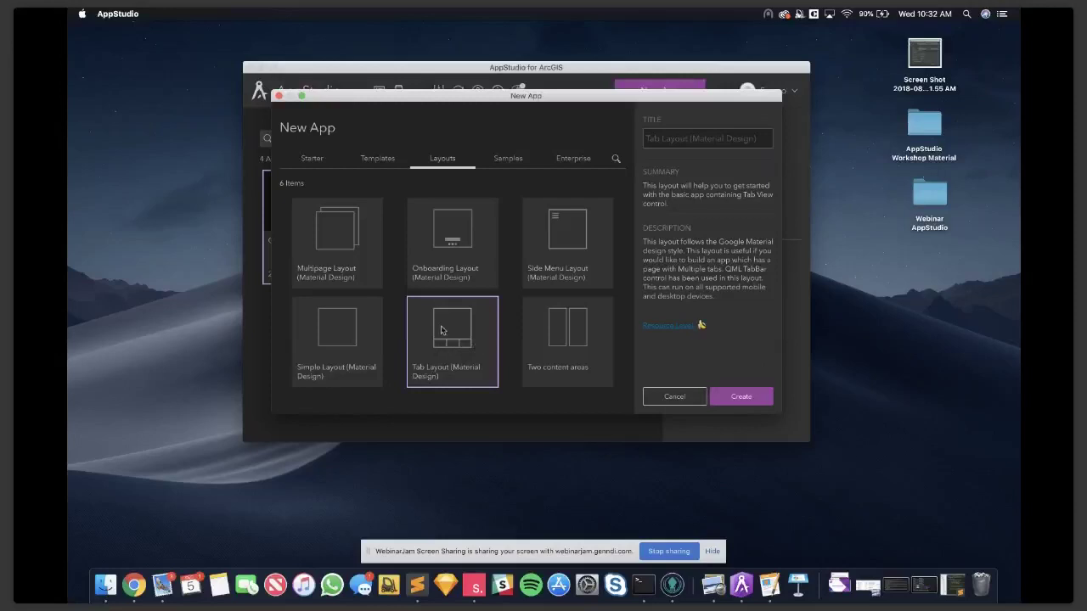
click(562, 259)
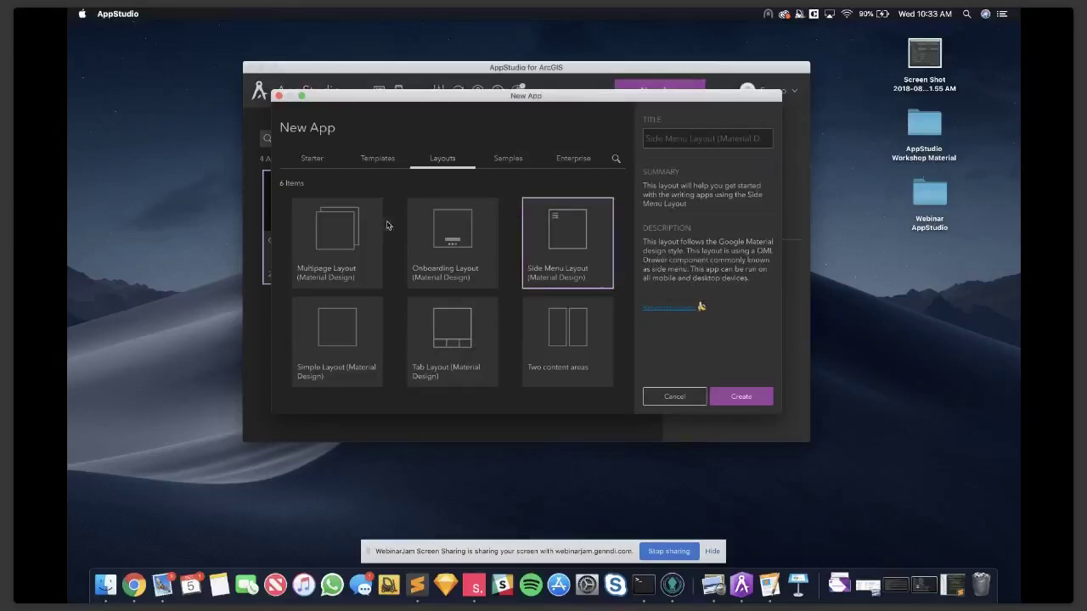
Browse the sample apps and read the descriptions of Biometric Authentication and Camera Capture.
click(517, 162)
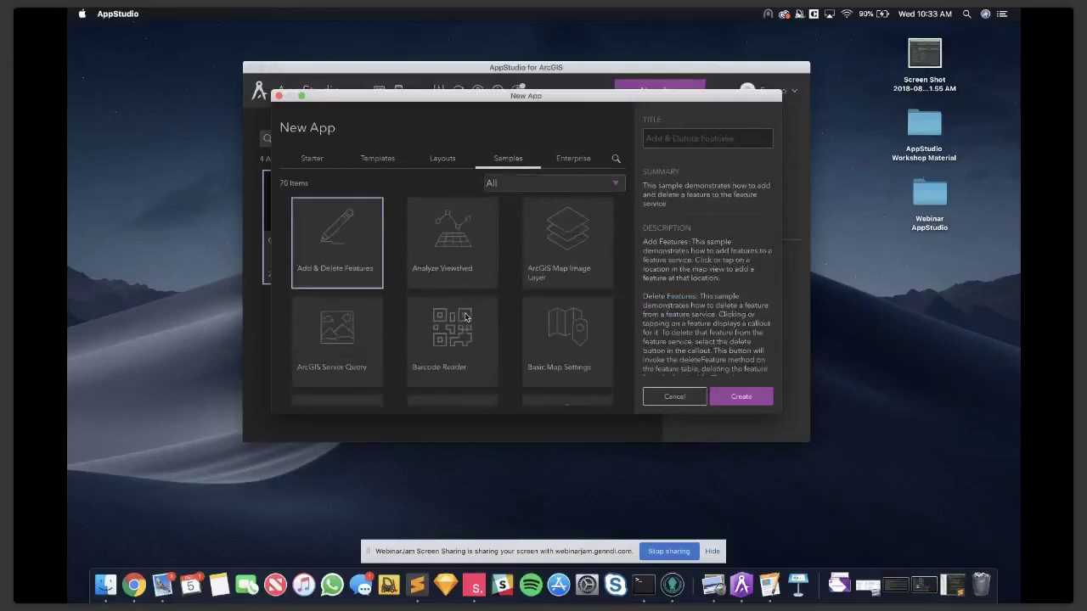
scroll(465, 317, down, 2)
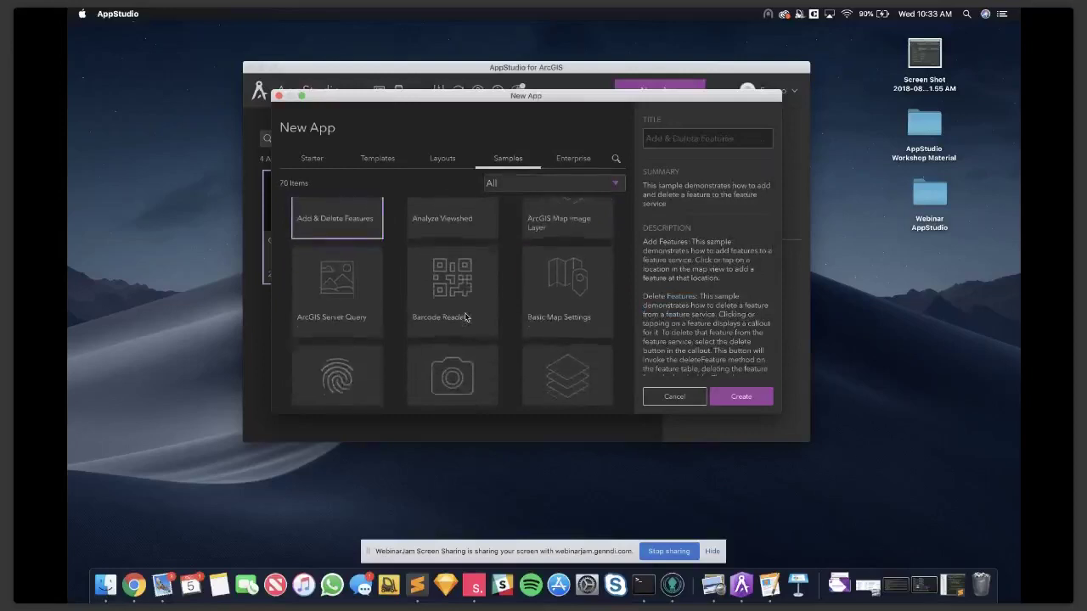
scroll(465, 317, down, 2)
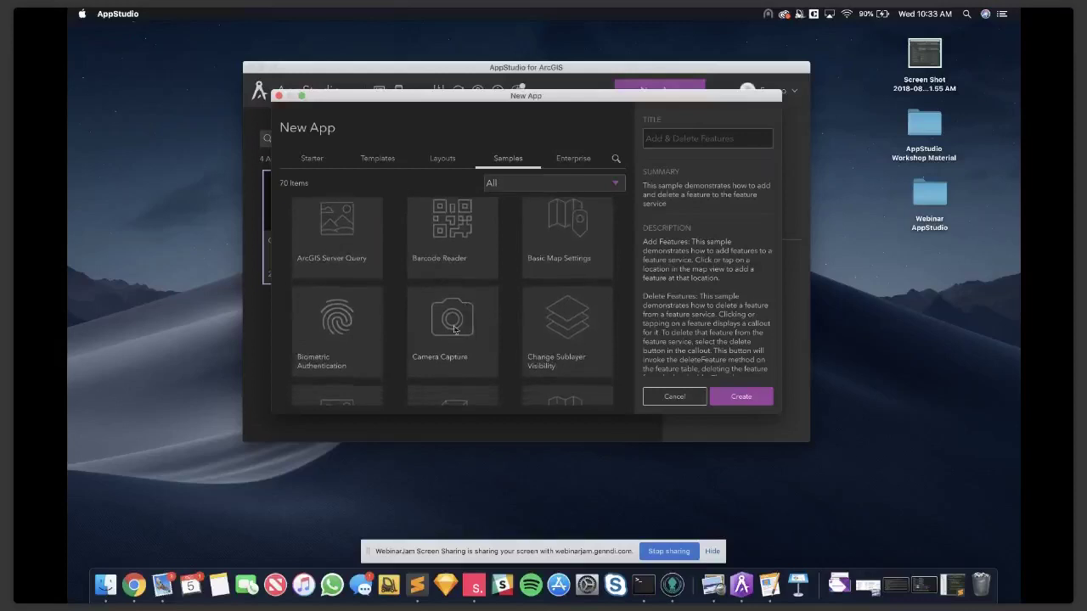
click(336, 322)
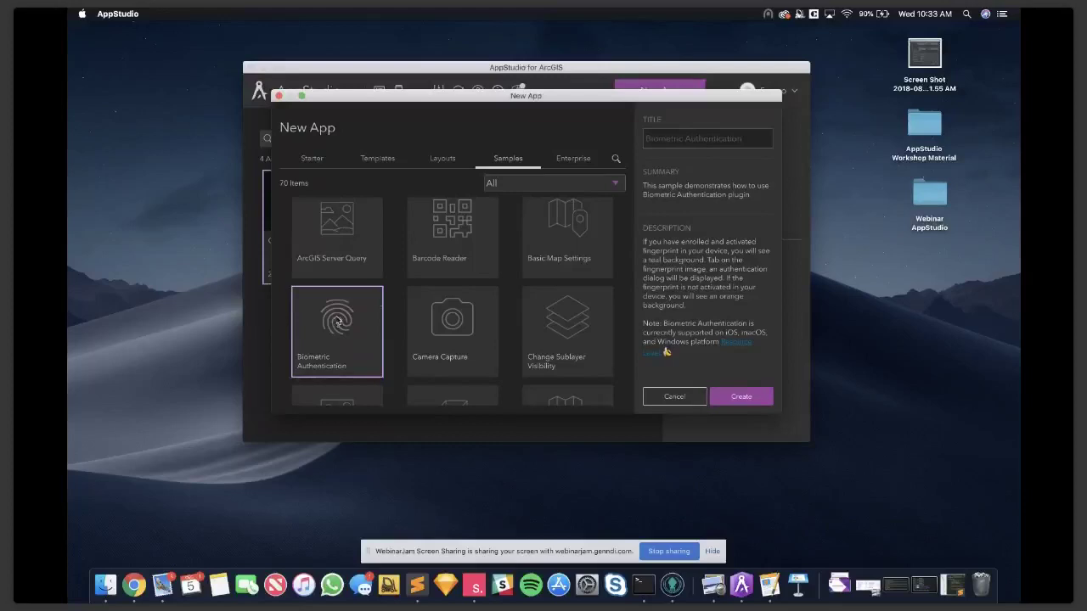
click(456, 344)
scroll(456, 340, down, 1)
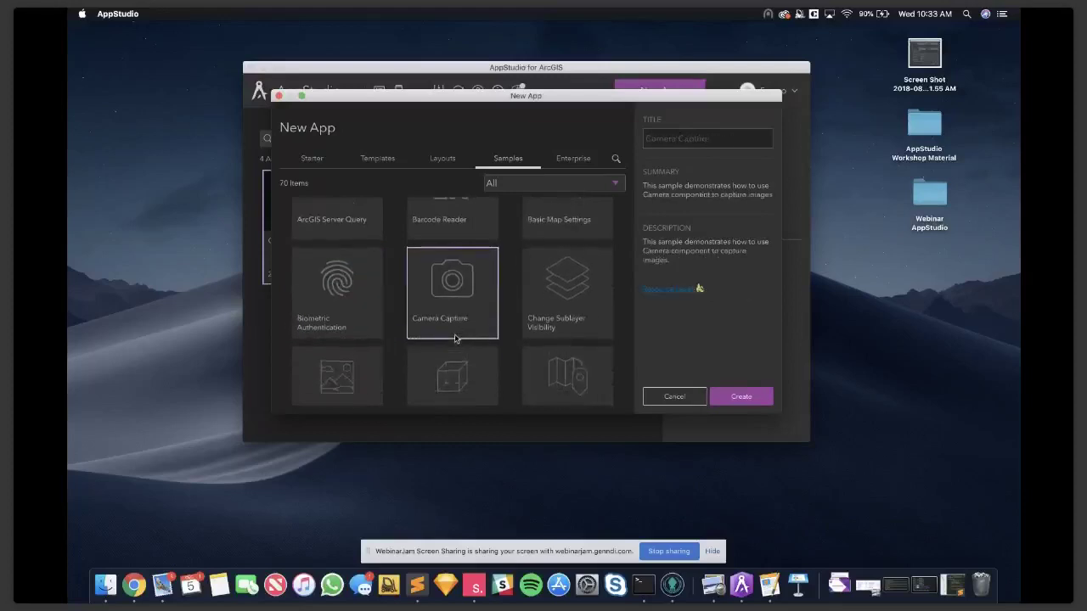
scroll(456, 305, up, 3)
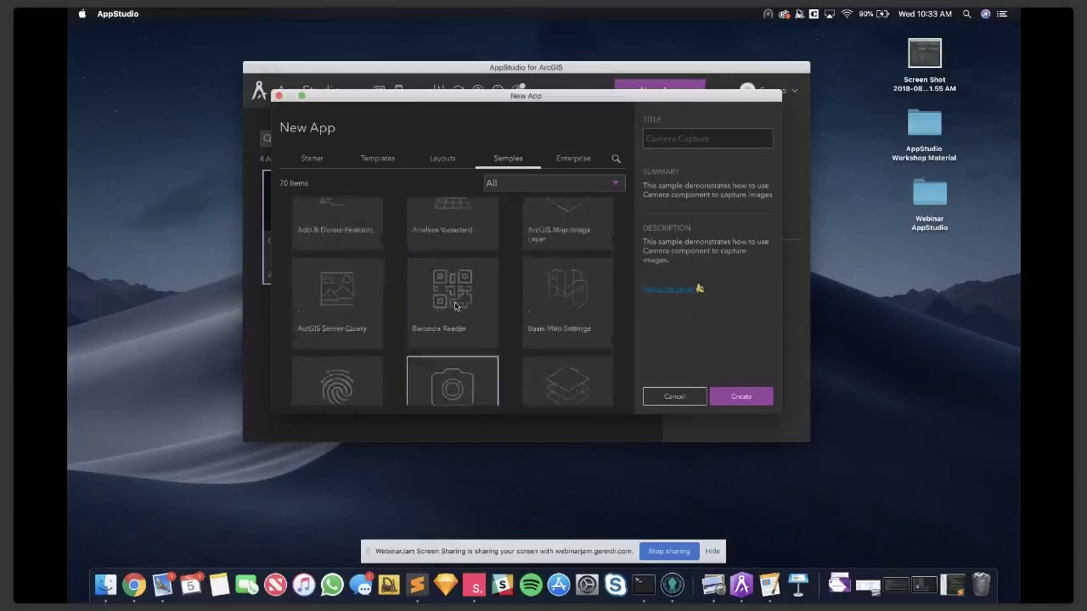
scroll(455, 306, down, 3)
scroll(454, 306, down, 3)
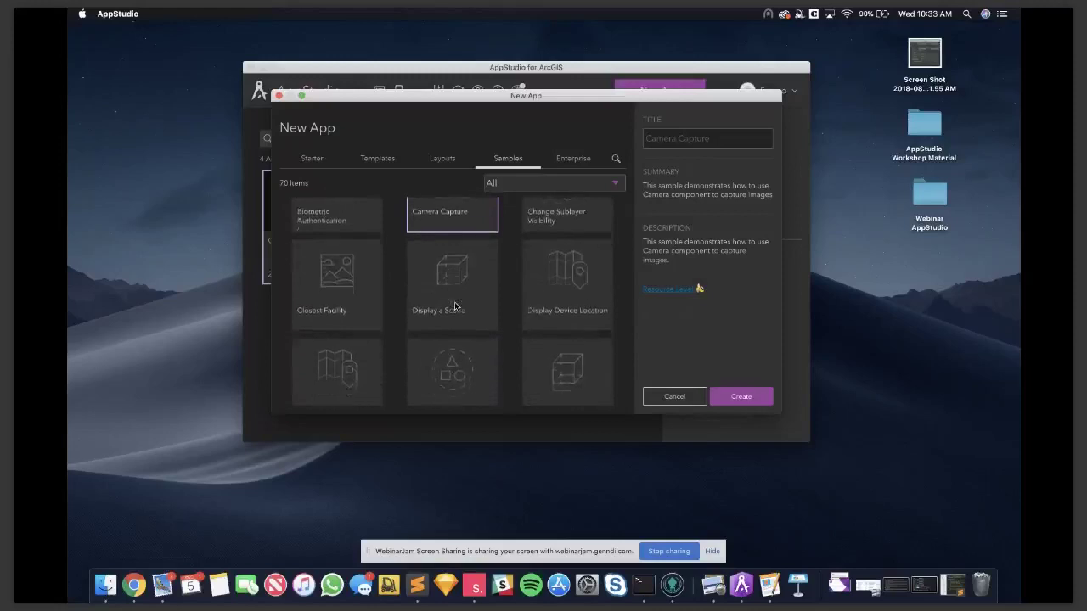
scroll(454, 306, down, 3)
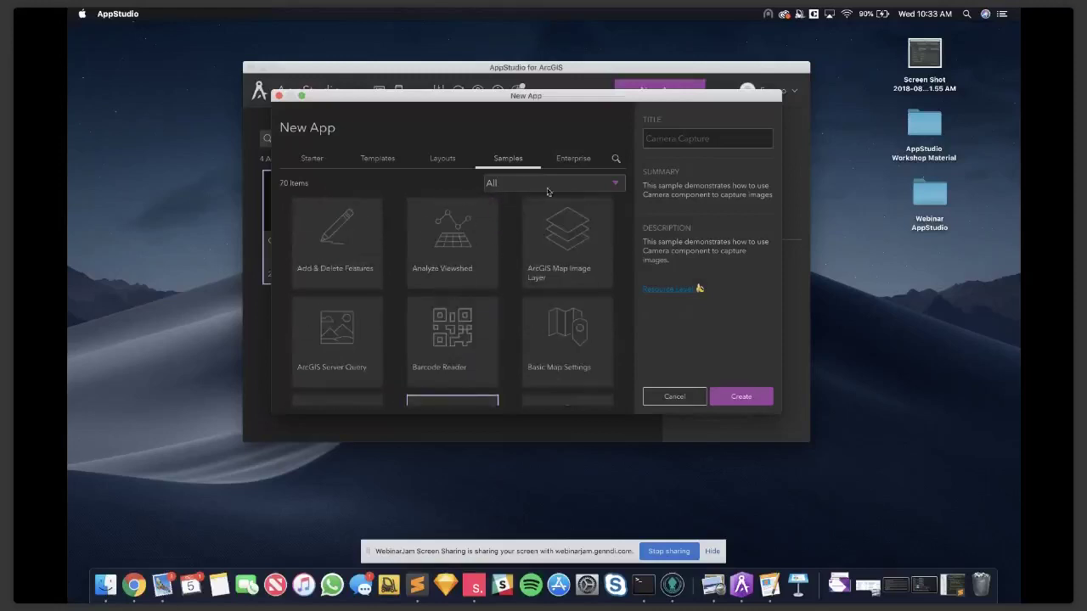
Browse the enterprise templates and read the descriptions of Player (Template) and Survey123 (Template).
click(577, 162)
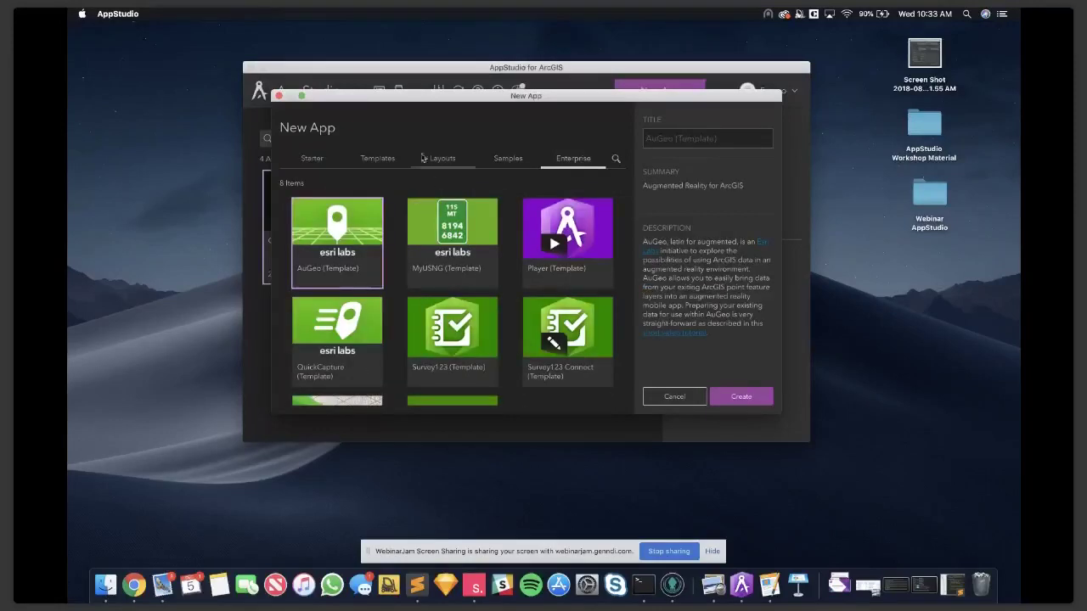
scroll(584, 253, down, 3)
scroll(584, 253, up, 3)
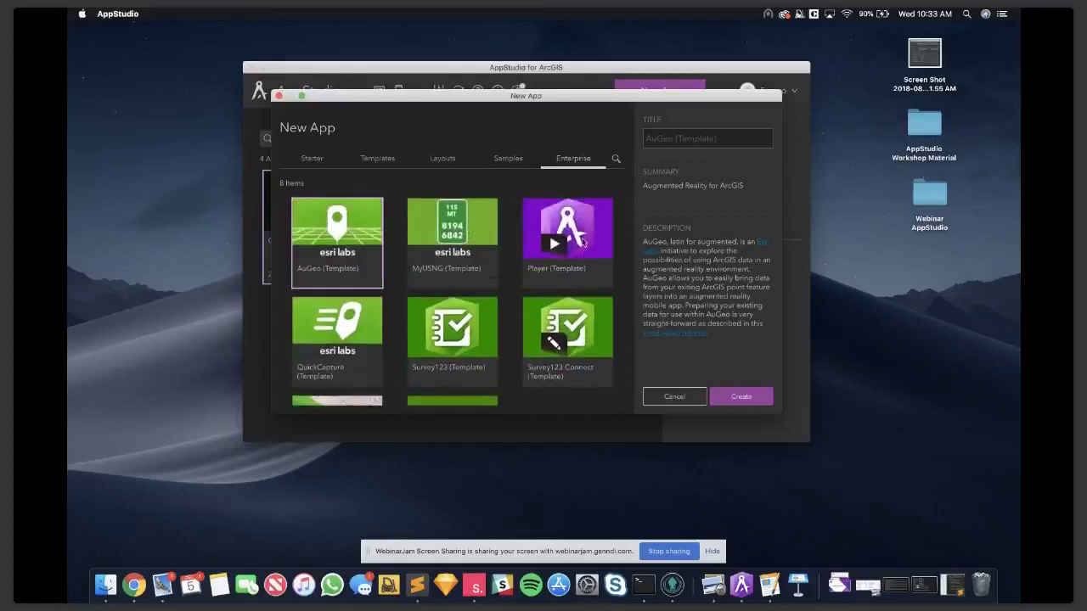
click(573, 243)
scroll(530, 269, down, 3)
scroll(530, 268, up, 3)
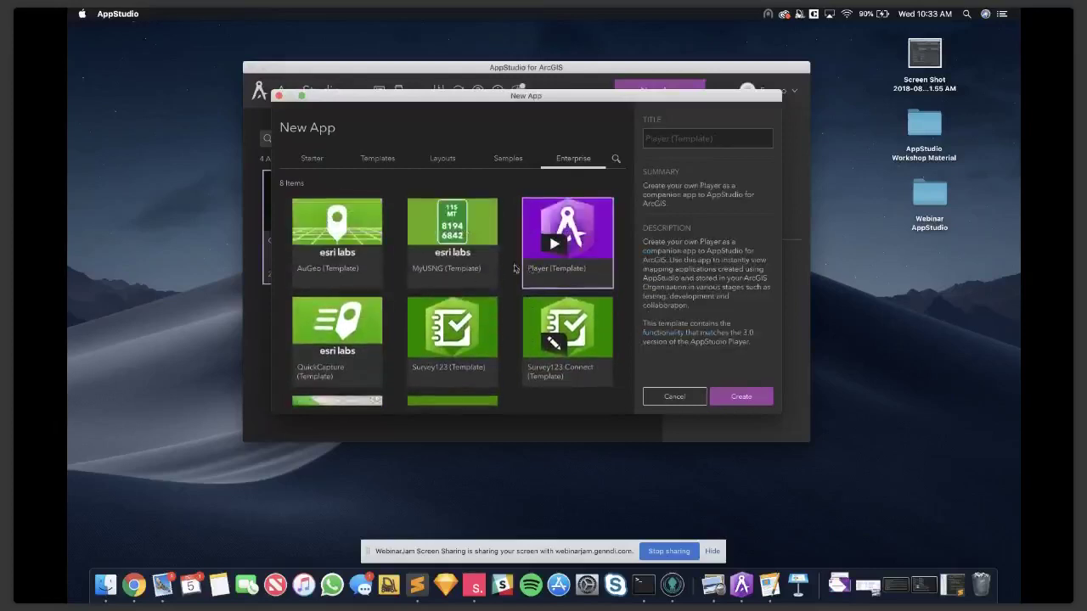
click(425, 353)
scroll(423, 347, down, 3)
scroll(422, 347, up, 3)
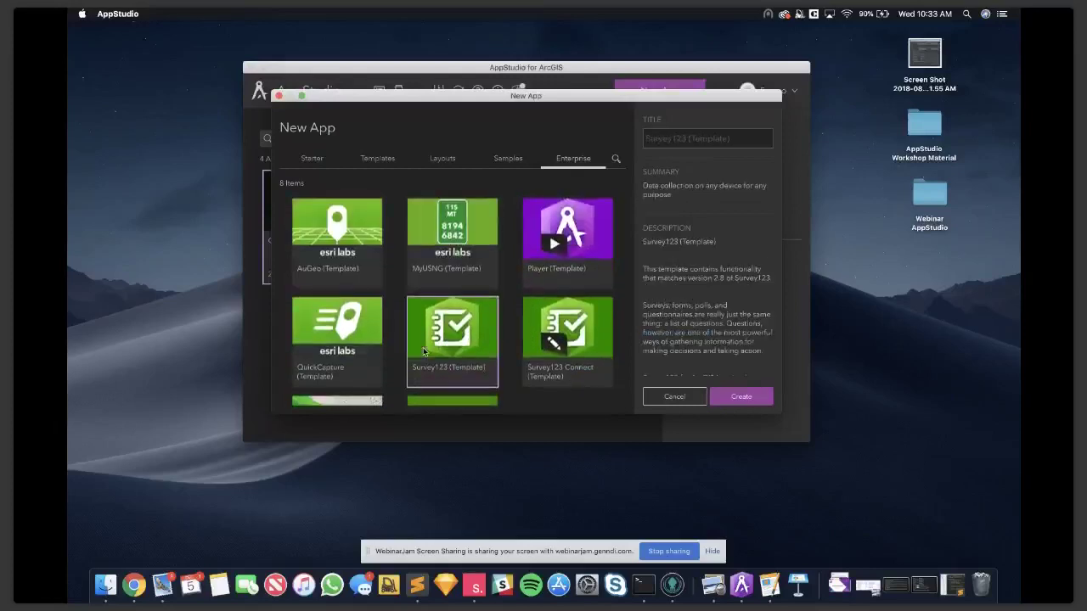
Create a new app from the Map Tour template and filter the app list to local apps.
click(378, 158)
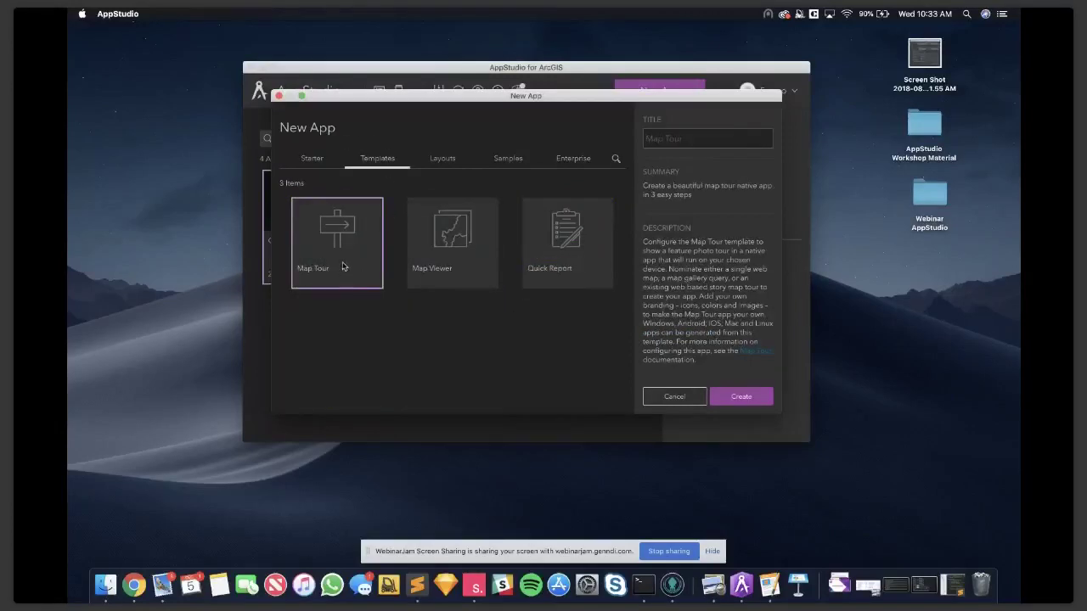
click(740, 396)
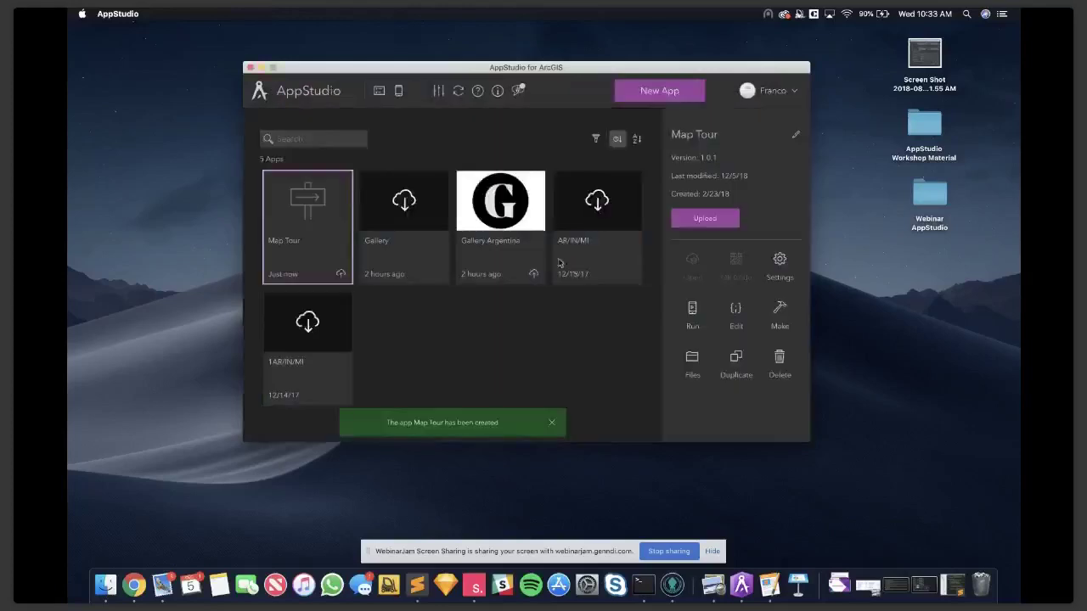
click(594, 140)
click(423, 247)
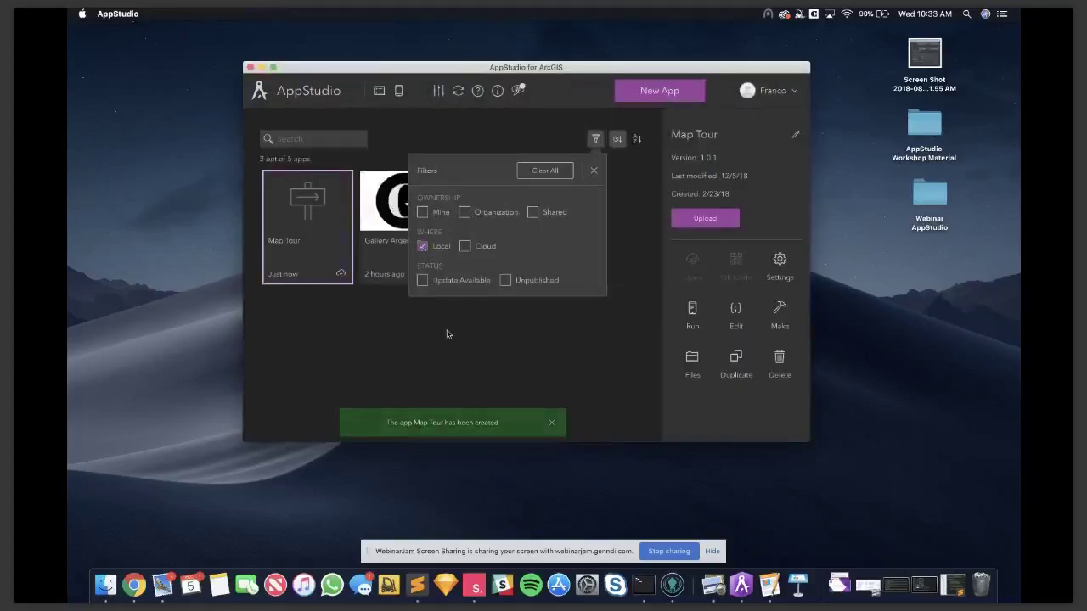
click(451, 365)
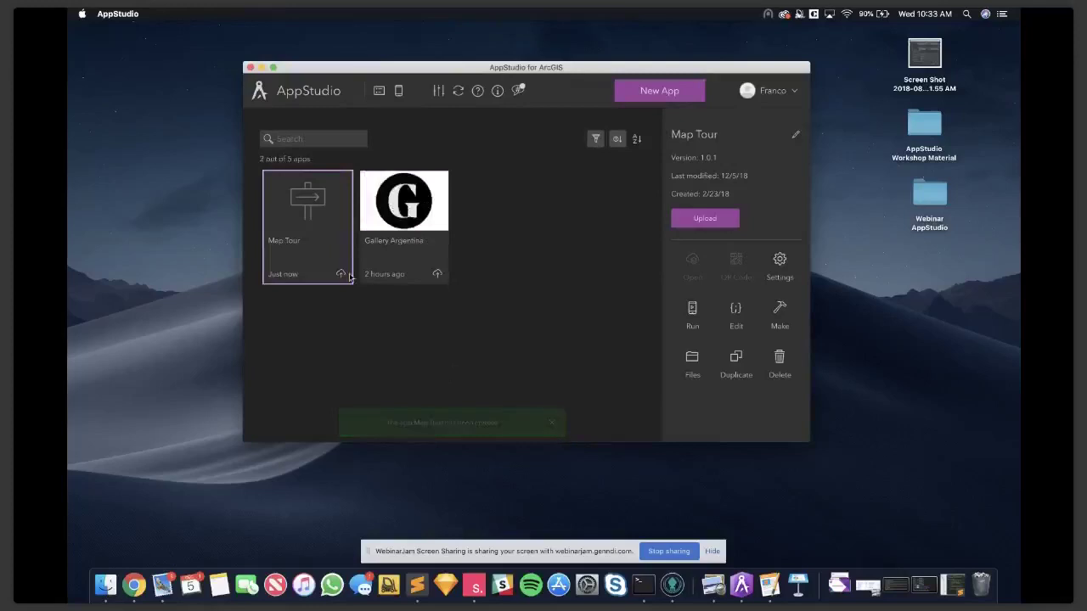
Run the Map Tour app, get started and browse its gallery of map tours.
double_click(309, 221)
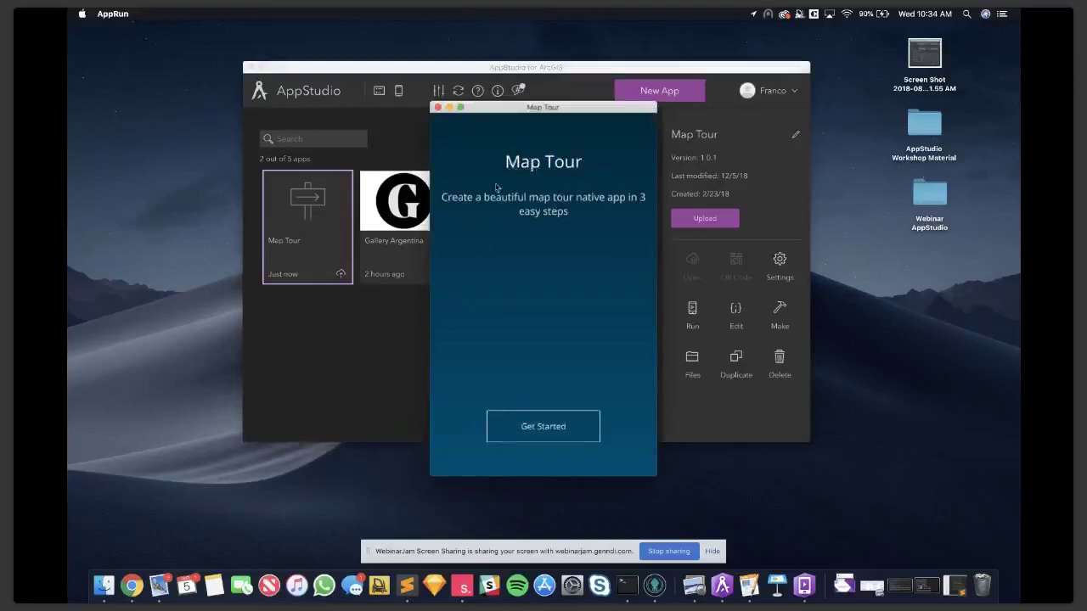
click(529, 427)
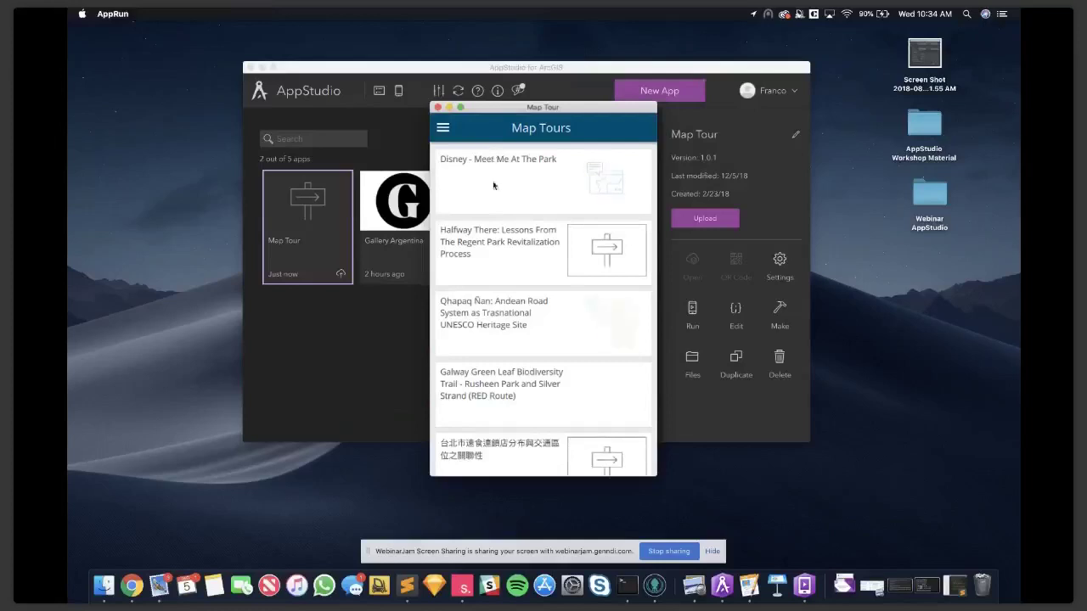
scroll(490, 371, down, 10)
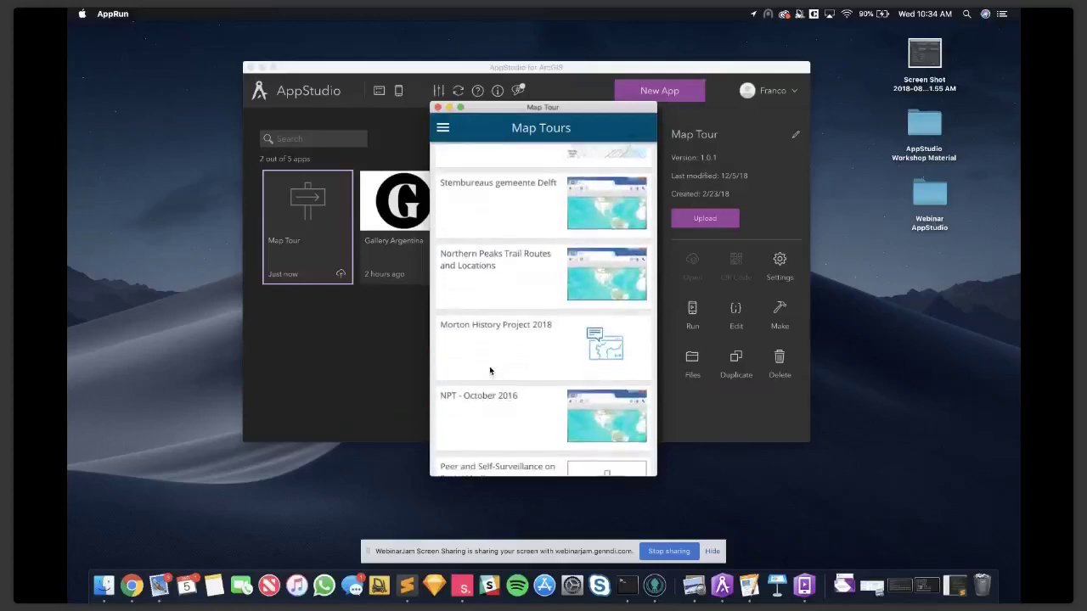
scroll(489, 370, down, 1)
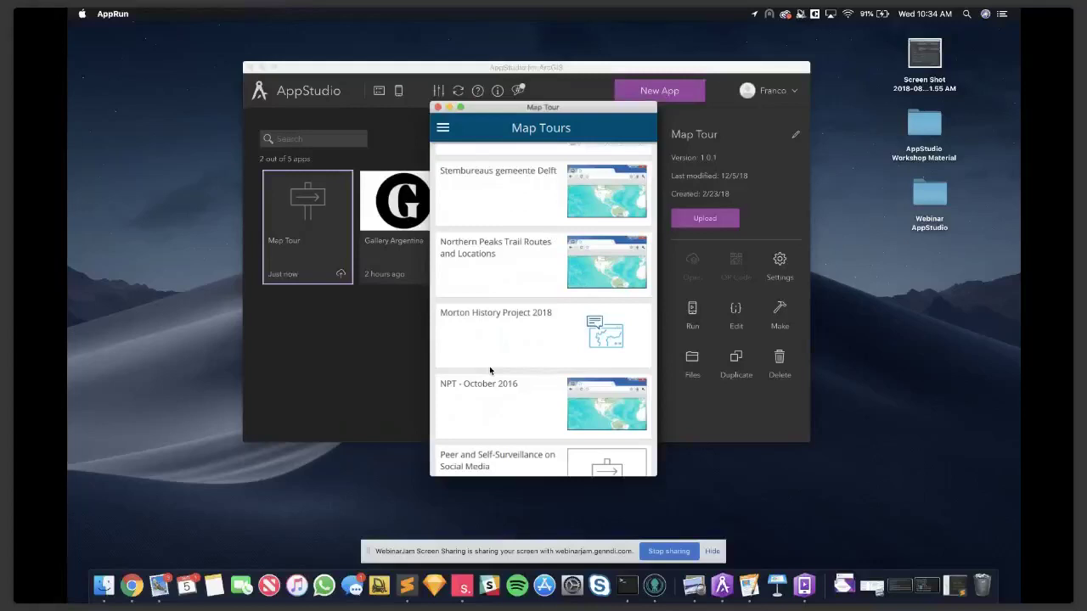
scroll(489, 370, up, 10)
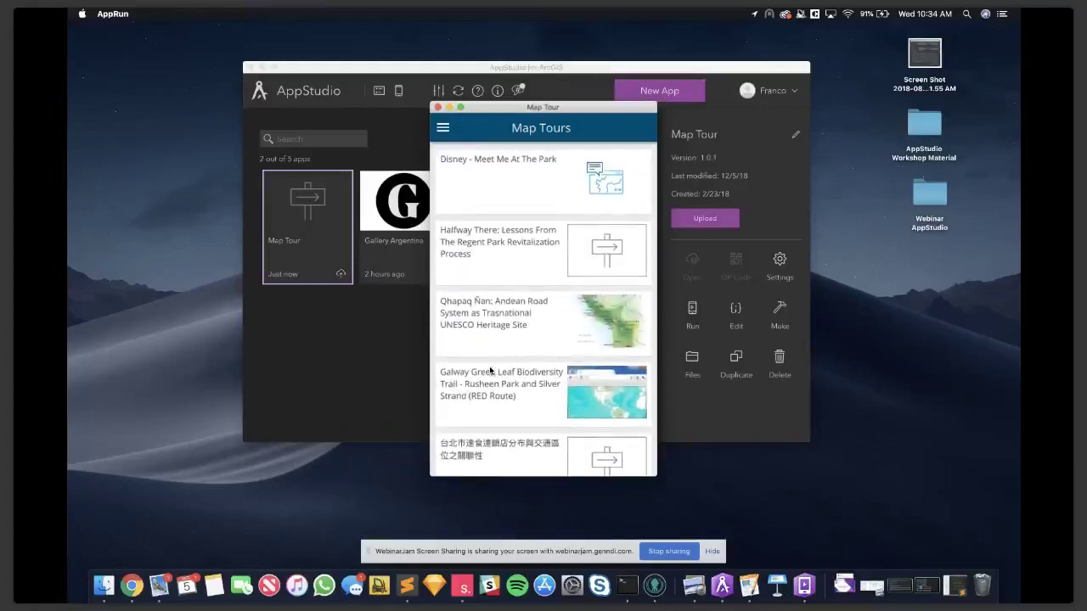
Open the "Disney - Meet Me At The Park" tour in map view and advance to the second stop.
click(487, 168)
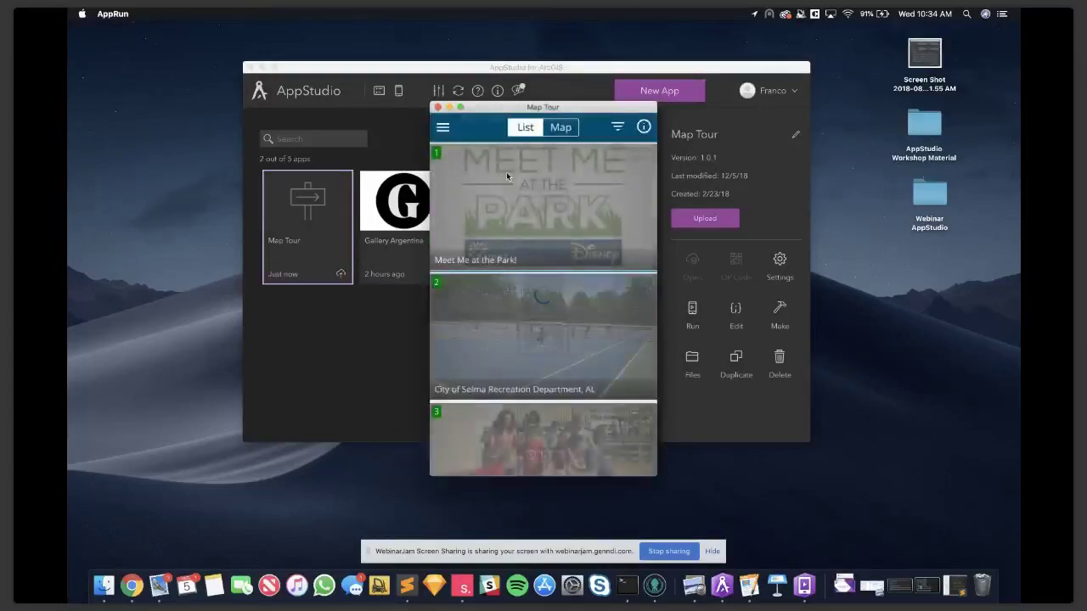
click(560, 133)
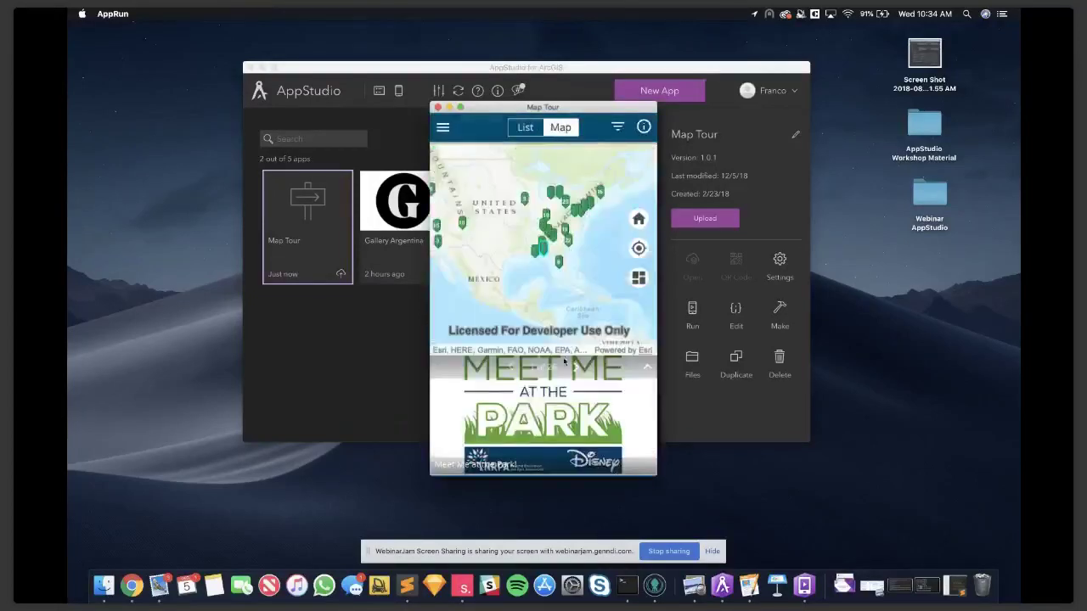
click(596, 366)
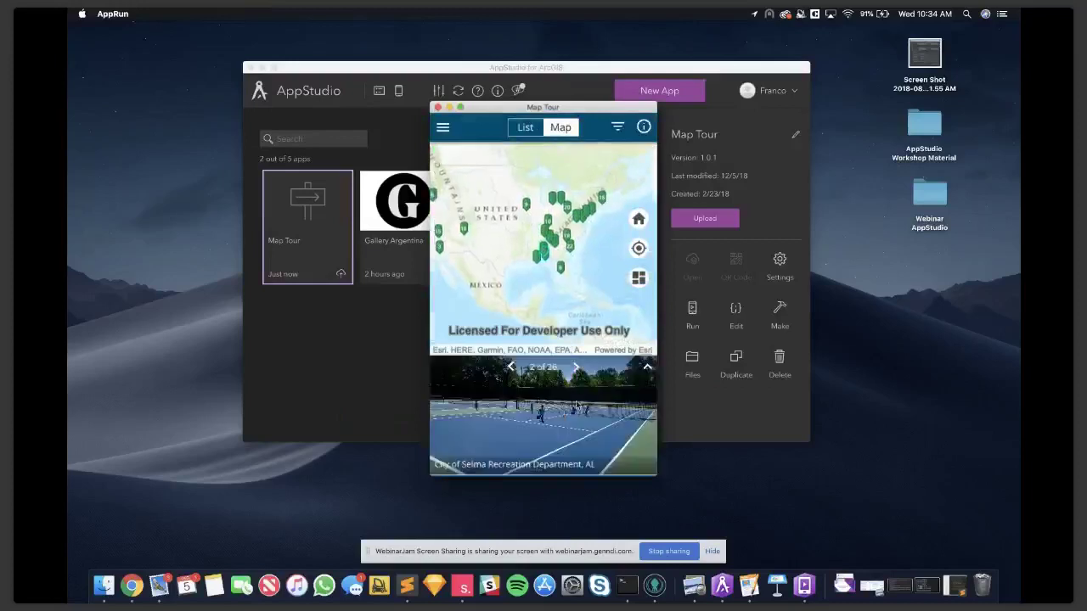
Examine the tour's stop details back to the first stop, close them and return to the map tours gallery.
click(569, 407)
scroll(566, 399, down, 1)
scroll(566, 399, left, 2)
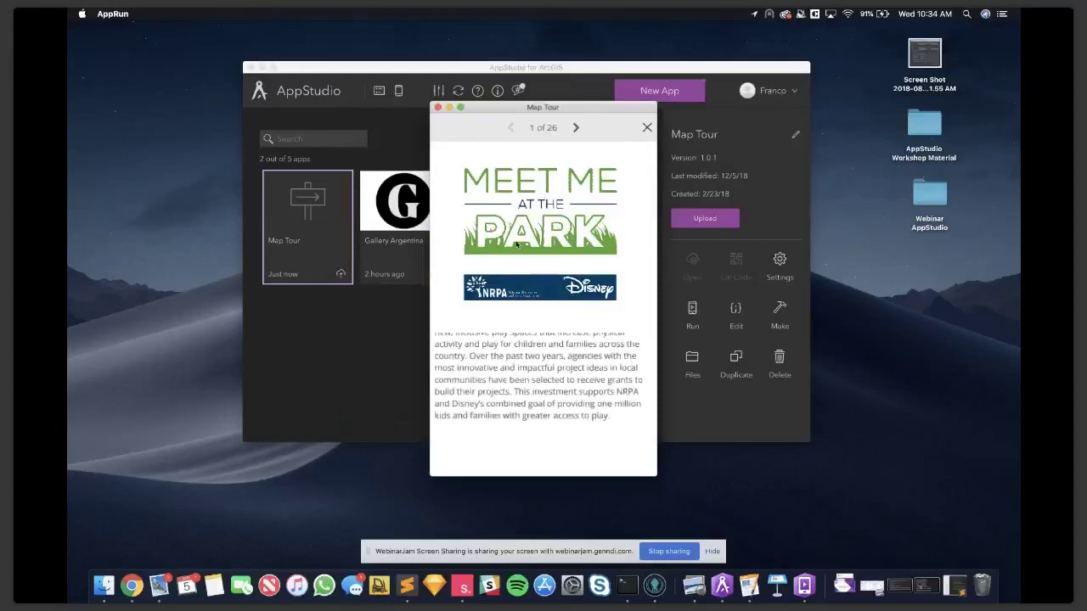
click(648, 128)
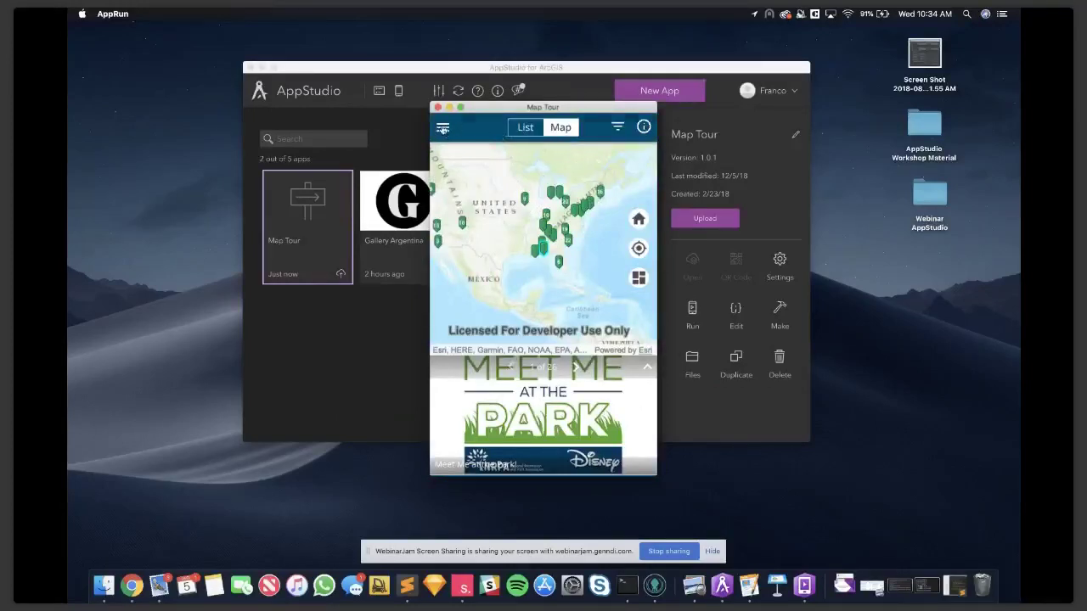
click(442, 127)
click(473, 154)
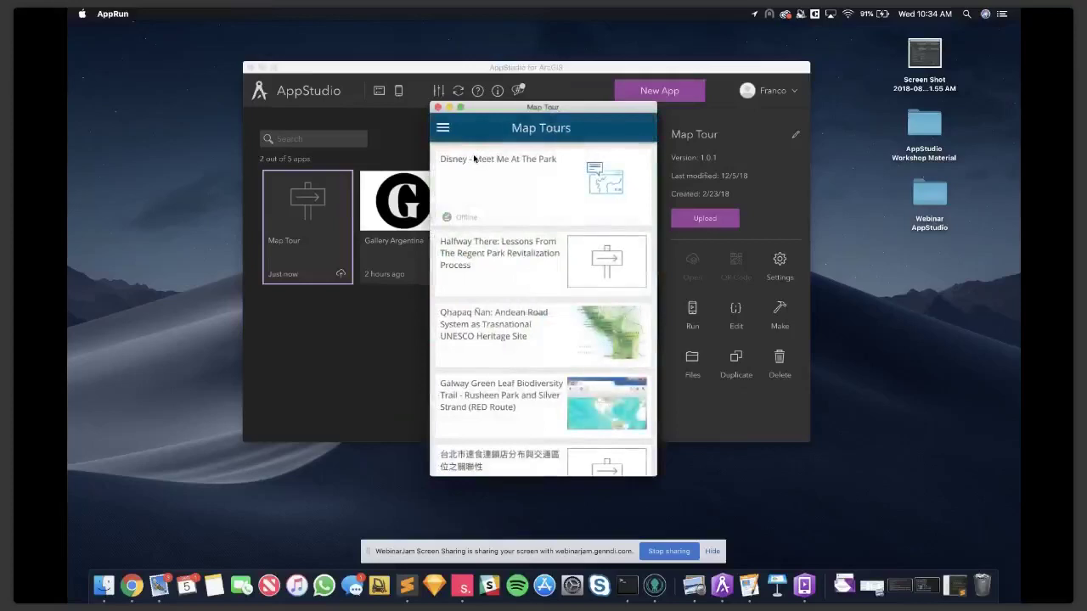
Close the running Map Tour app and review the Pages webinar notes on creating the app, customizing it and its details content.
click(437, 108)
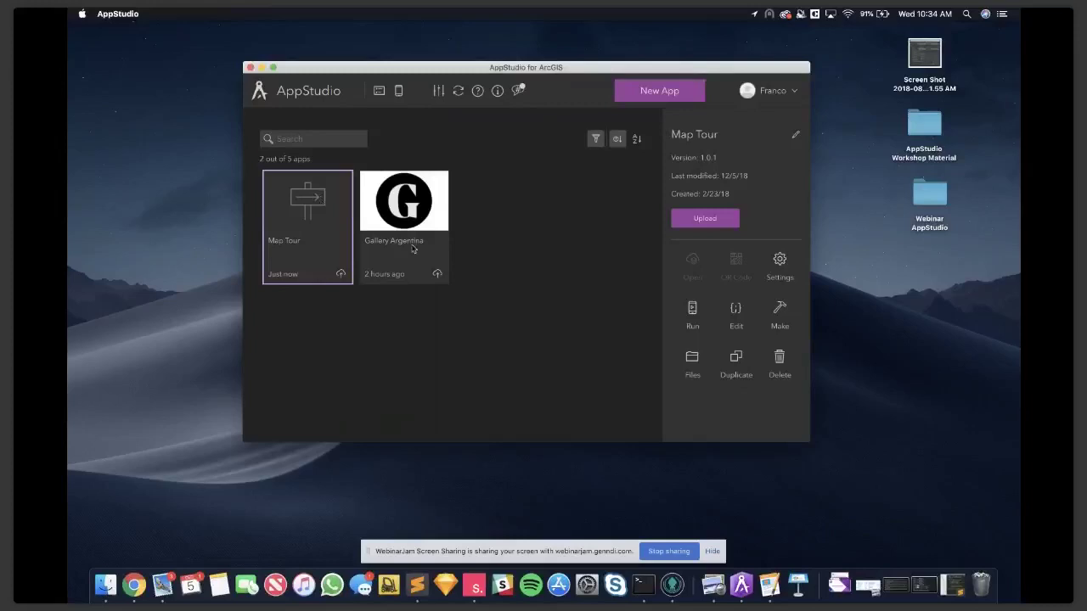
key(ctrl+Left)
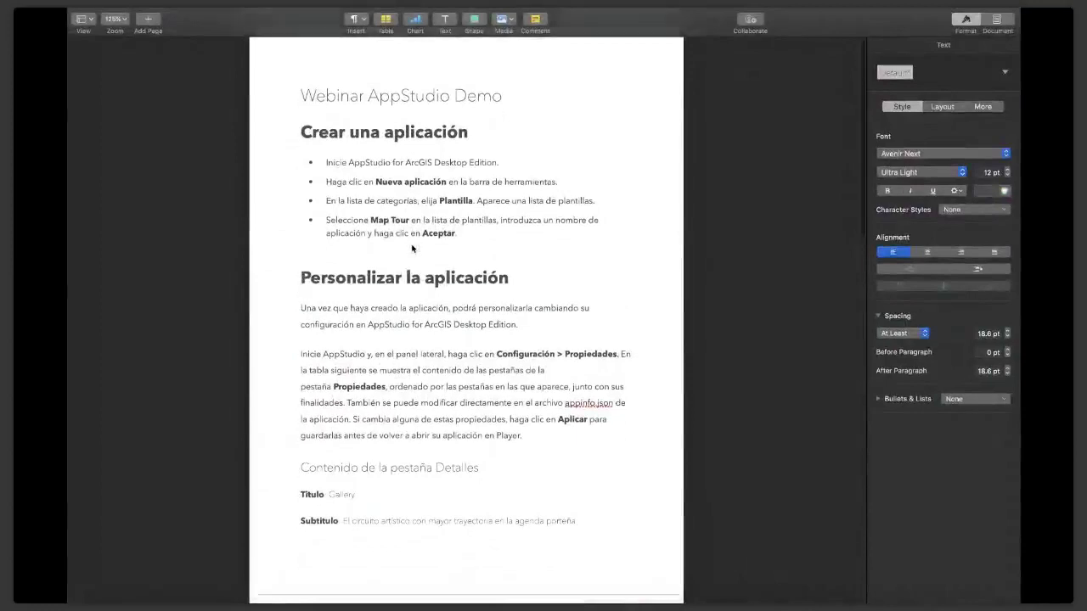
scroll(412, 248, down, 2)
scroll(413, 247, down, 10)
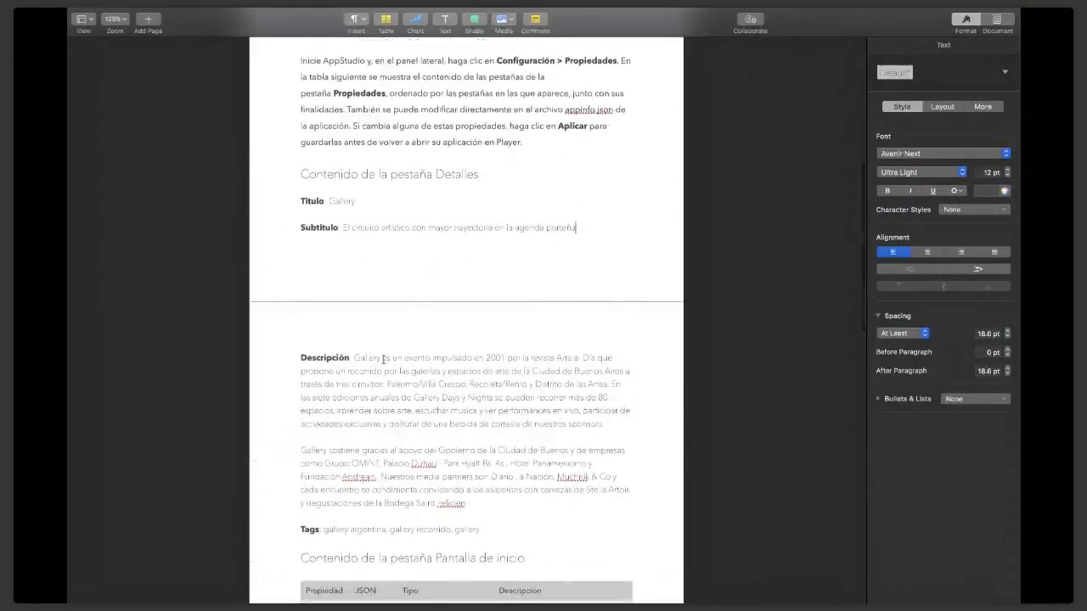
drag(325, 201, 360, 201)
click(417, 374)
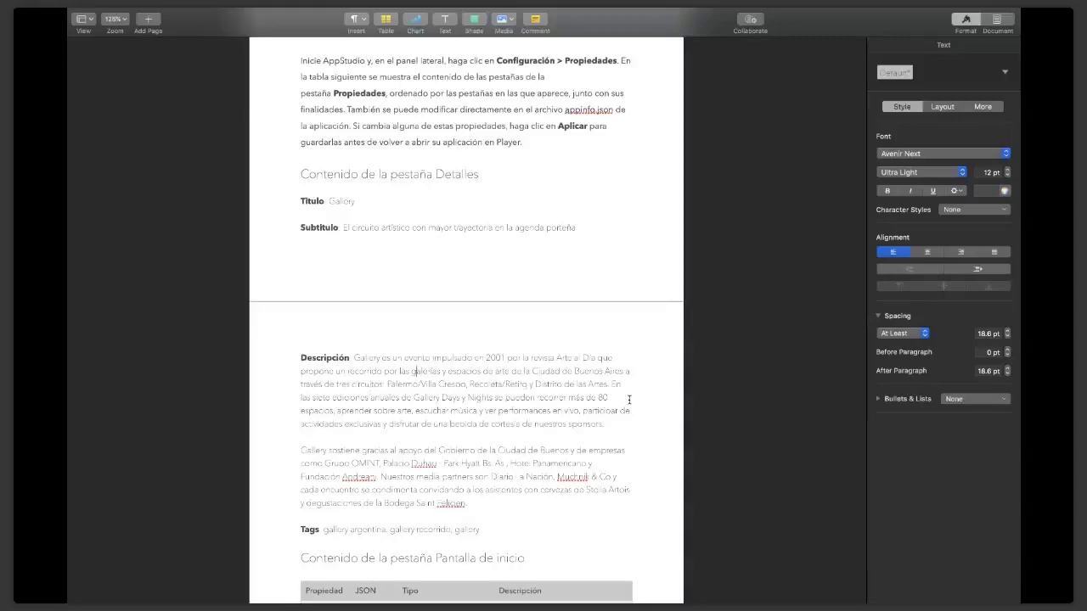
scroll(629, 400, down, 2)
scroll(414, 386, up, 5)
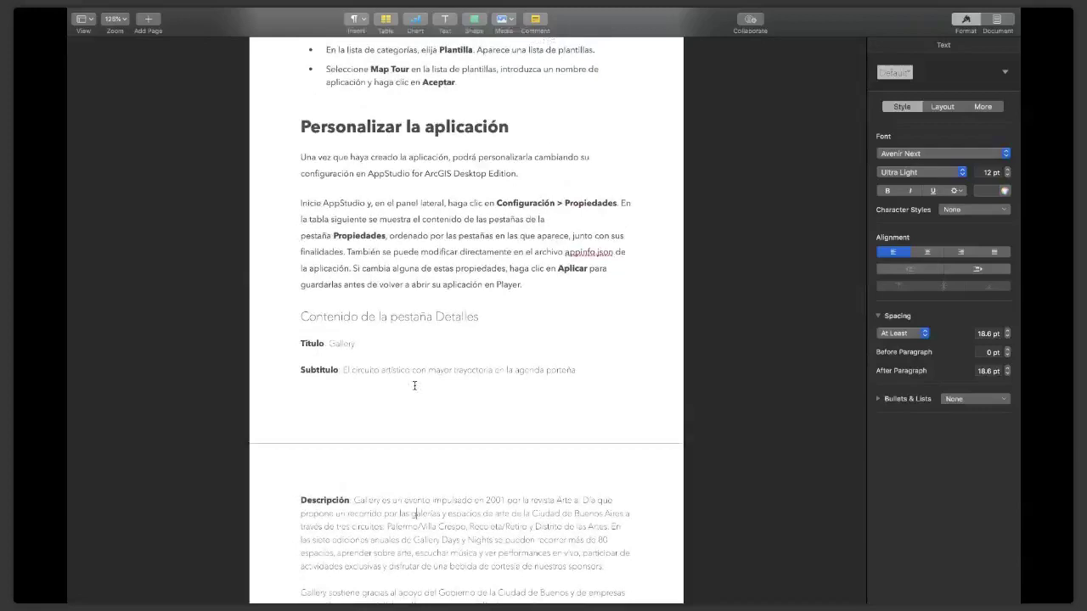
scroll(414, 386, up, 4)
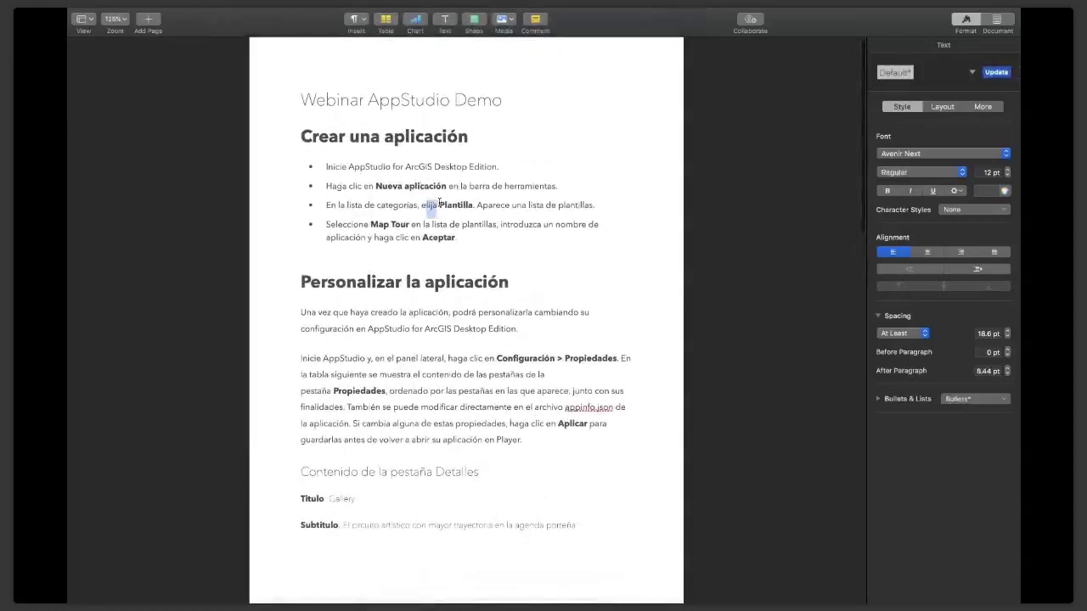
drag(427, 204, 473, 205)
drag(413, 225, 448, 240)
scroll(449, 240, down, 5)
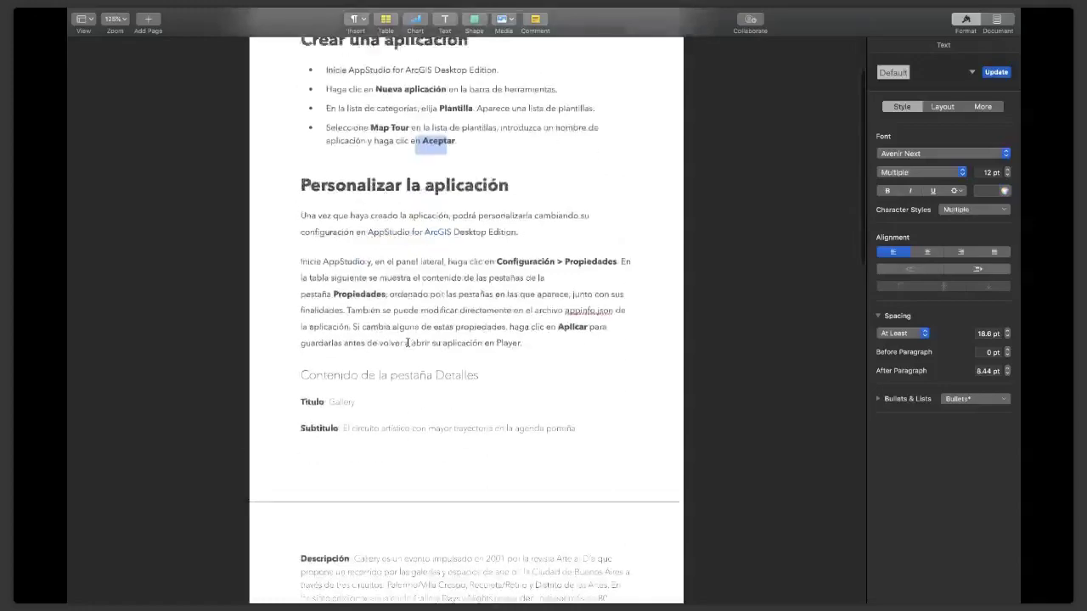
Return to AppStudio and open the settings of the Map Tour app at its details.
key(ctrl+Left)
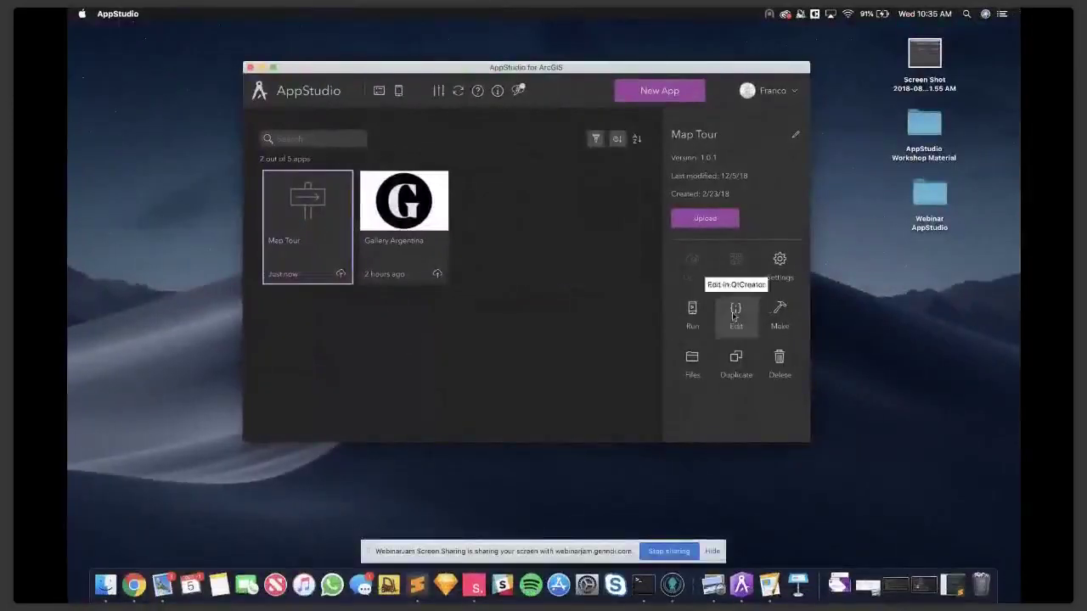
click(779, 259)
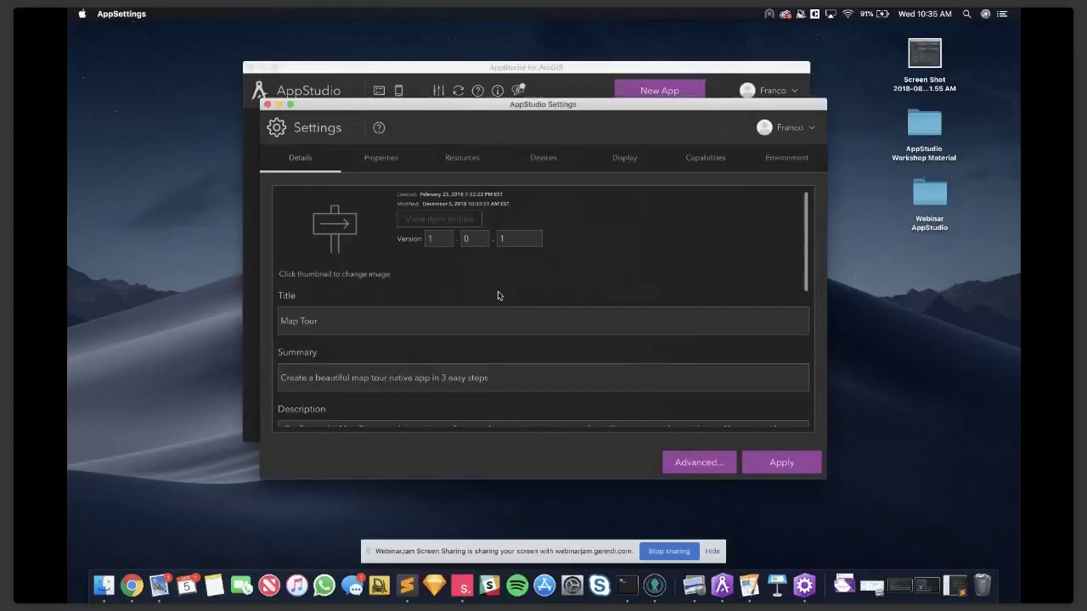
click(553, 71)
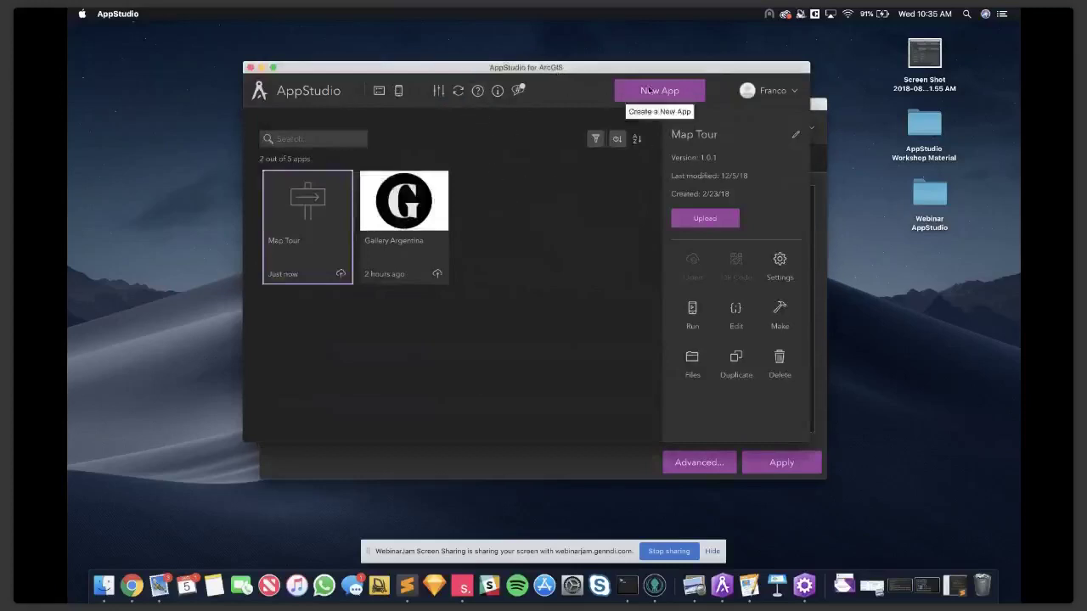
click(821, 148)
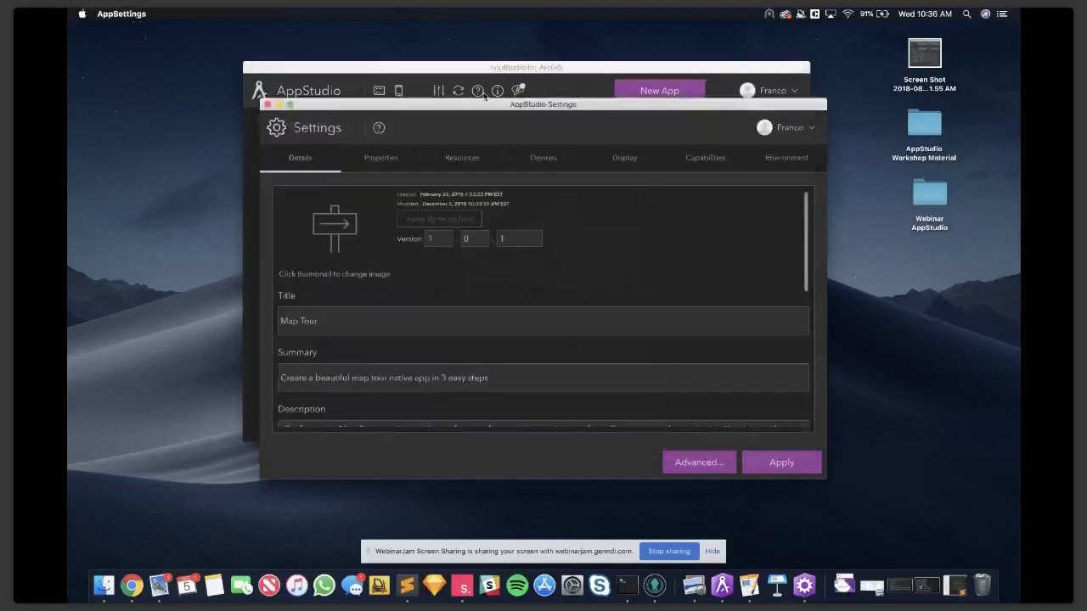
Set the app's title to "Gallery", copied from the Título entry in the Pages notes.
scroll(400, 345, down, 1)
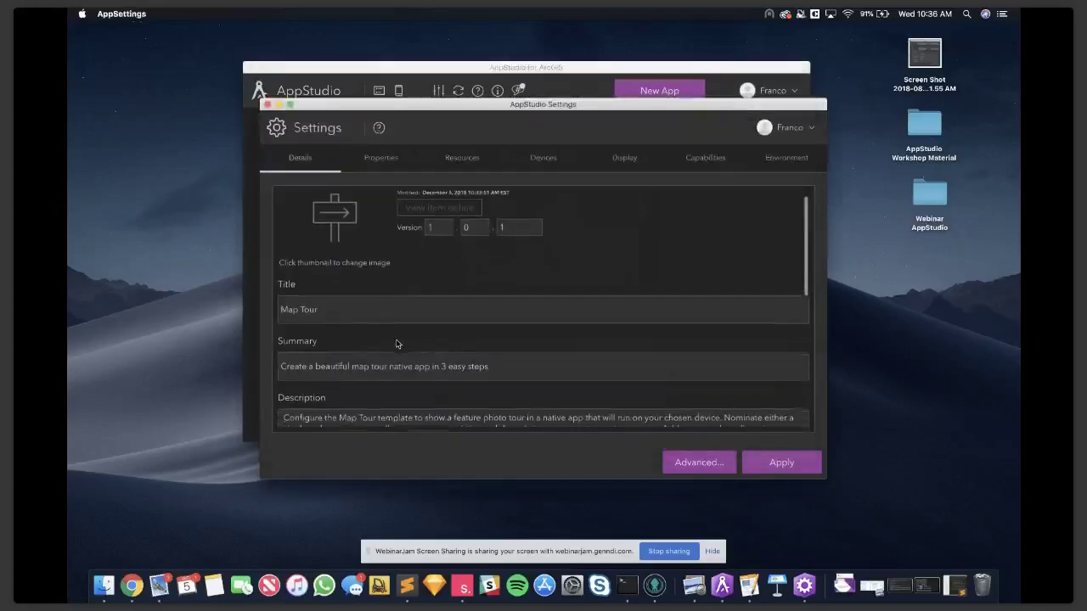
double_click(342, 312)
key(ctrl+Left)
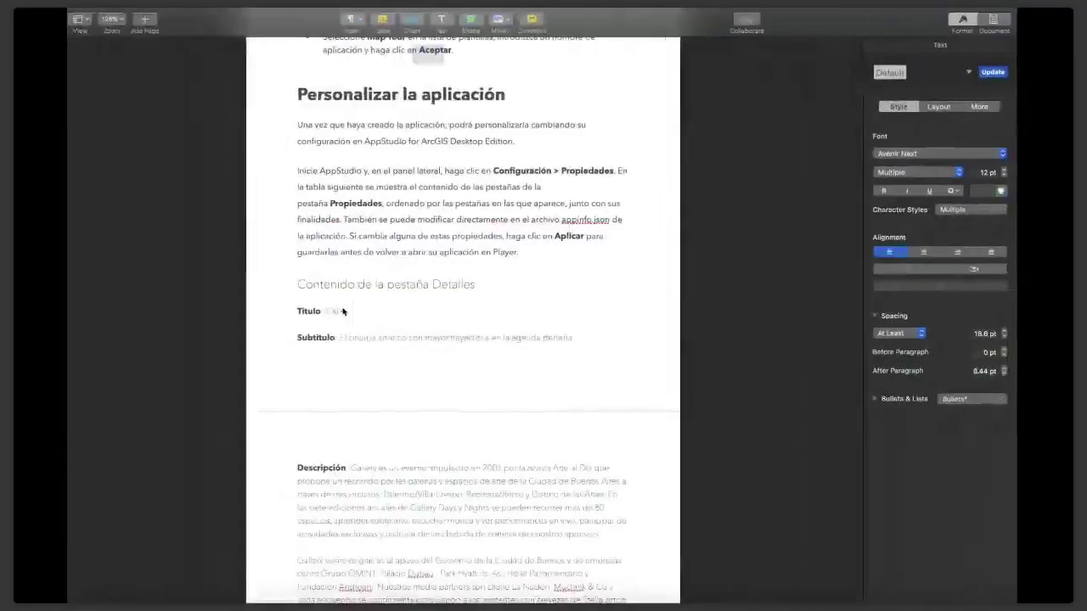
key(super+c)
key(ctrl+Right)
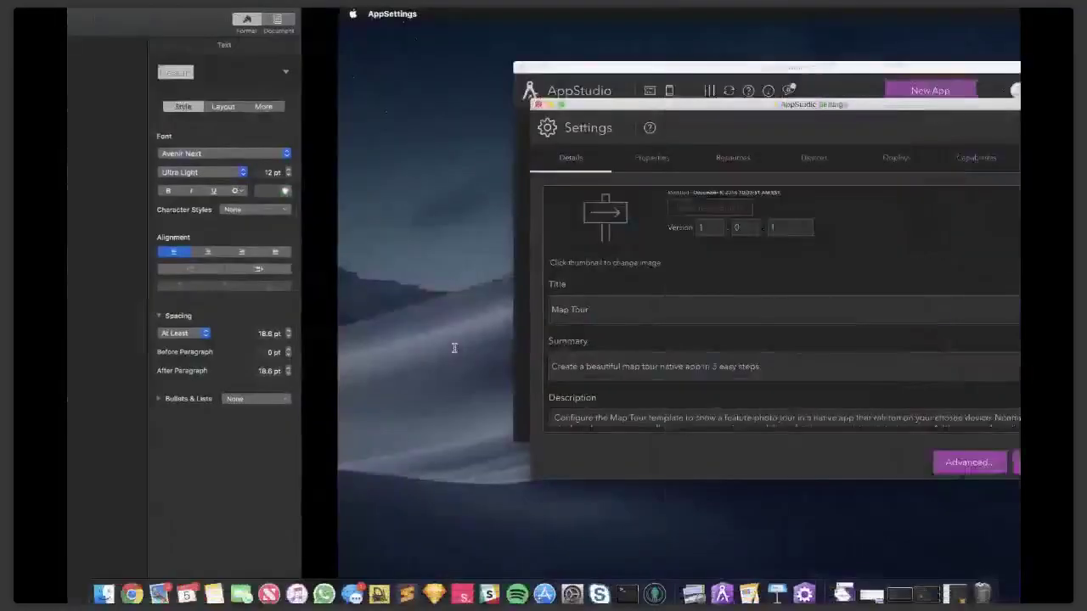
key(super+a)
key(super+v)
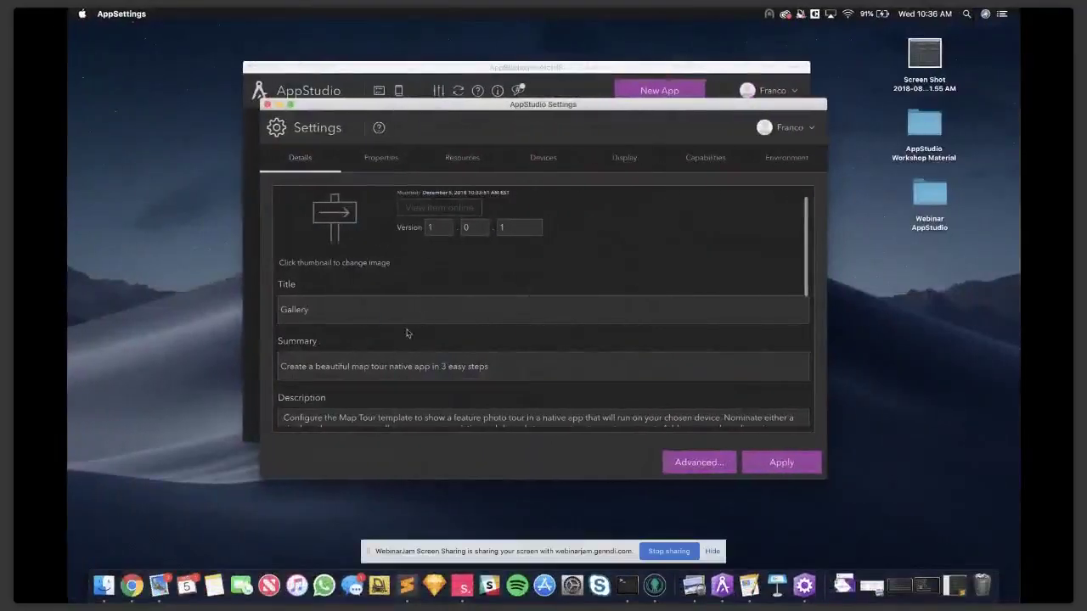
Replace the app's summary with "El circuito artístico con mayor trayectoria en la agenda porteña" from the Pages notes.
key(ctrl+Left)
drag(339, 337, 577, 338)
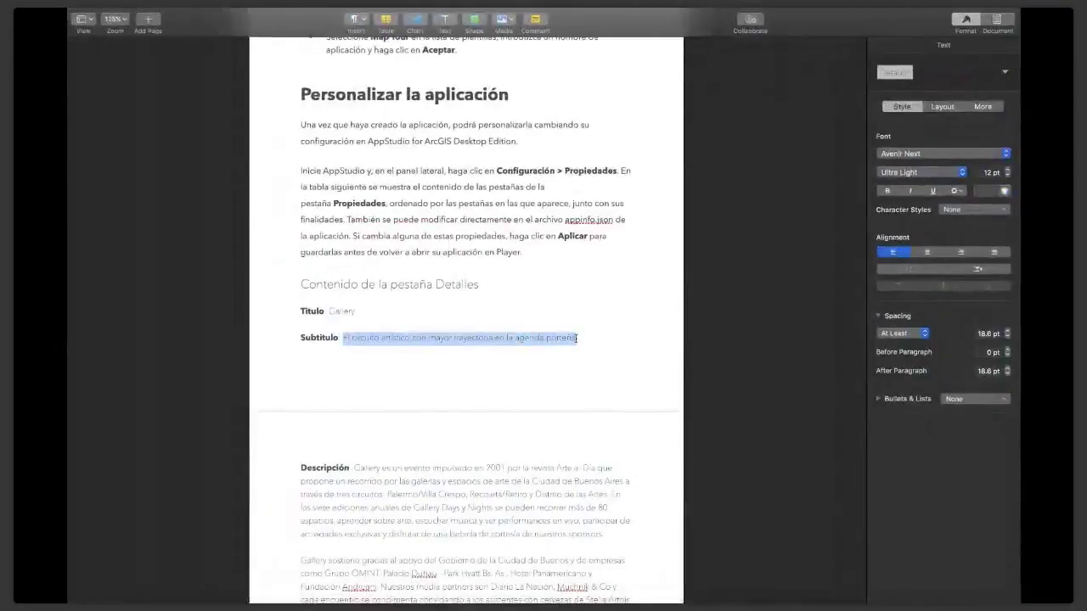
key(super+c)
key(ctrl+Right)
triple_click(448, 365)
key(super+v)
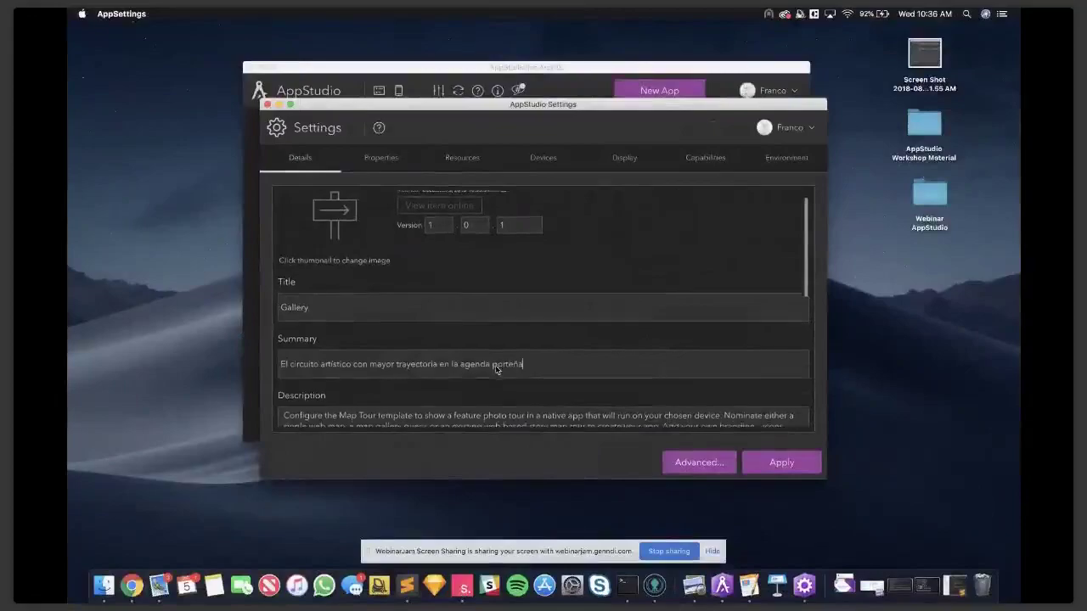
Replace the app's description with the two-paragraph Descripción text copied from the Pages notes.
scroll(448, 363, down, 2)
key(ctrl+Left)
scroll(447, 364, down, 5)
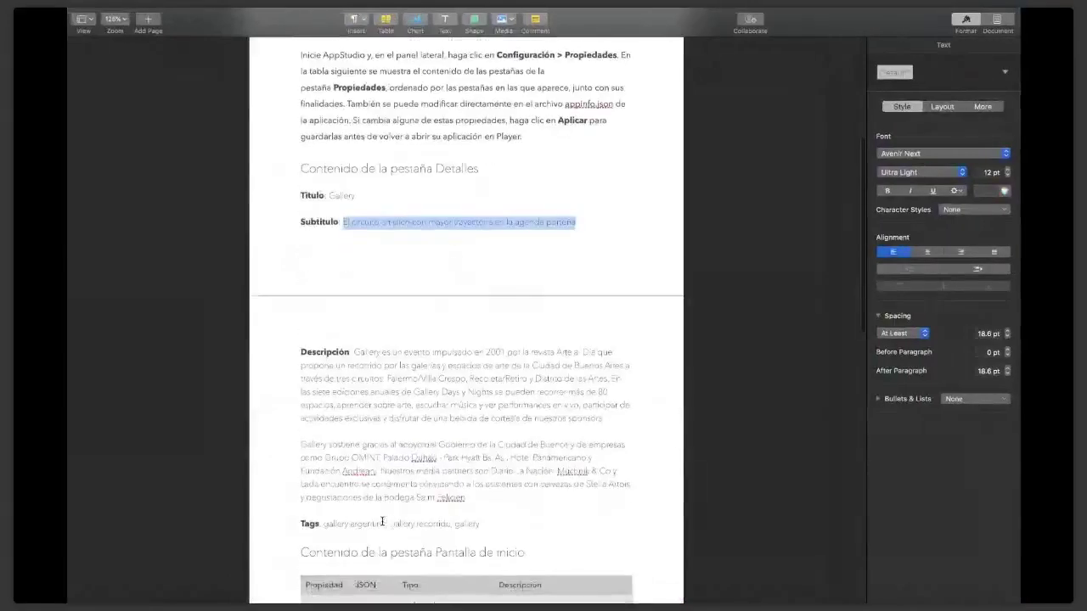
drag(355, 351, 480, 496)
key(super+c)
key(ctrl+Right)
triple_click(389, 357)
key(super+v)
scroll(389, 357, down, 5)
scroll(389, 357, up, 3)
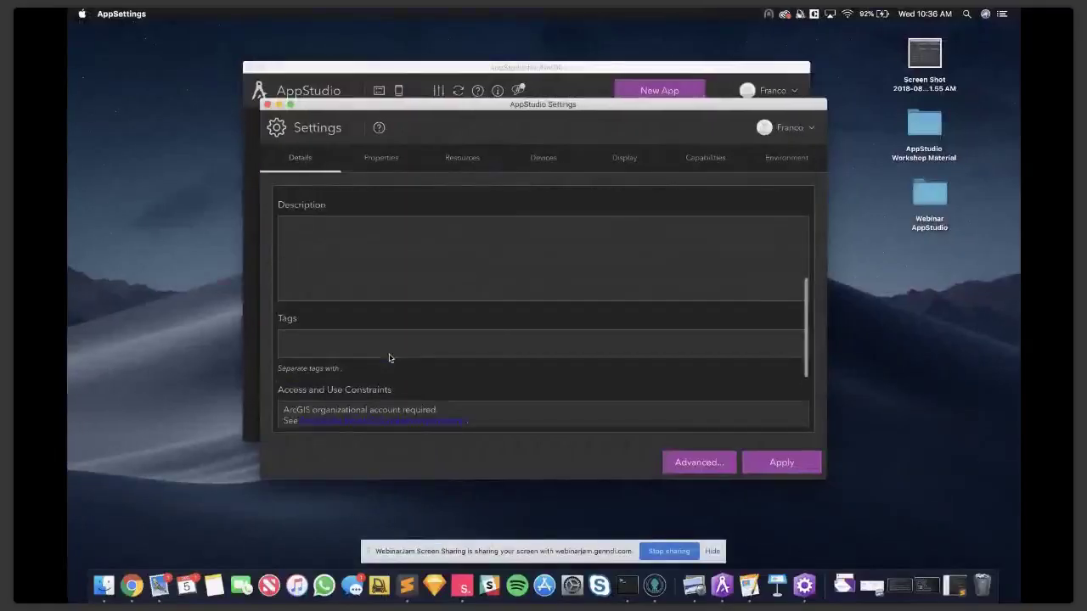
Fill the tags with "gallery argentina, gallery recorrido, gallery" from the Pages notes and apply the settings.
click(337, 344)
key(ctrl+Left)
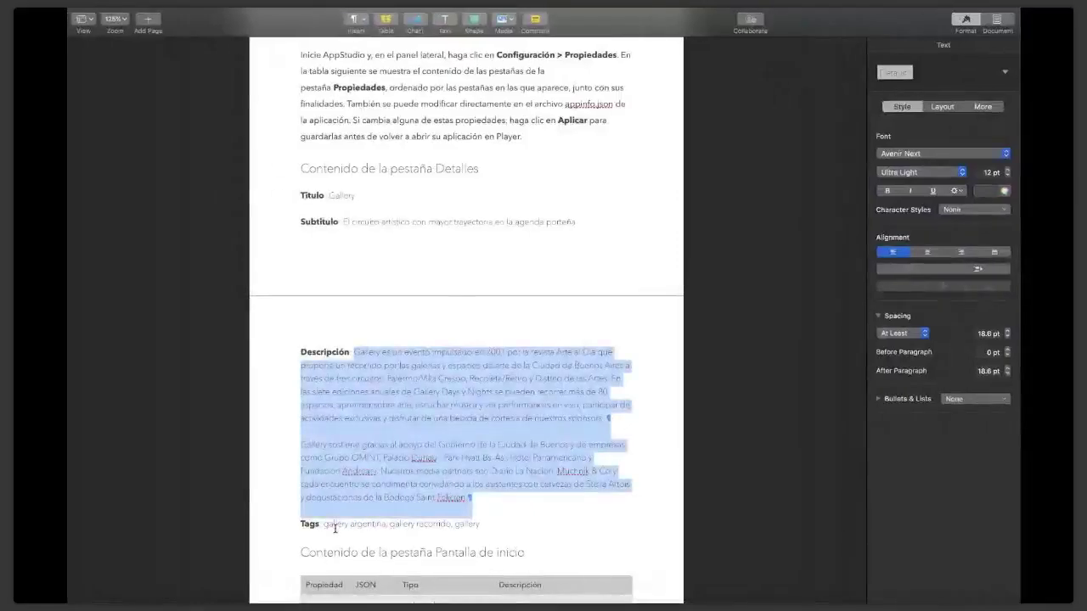
drag(322, 524, 480, 524)
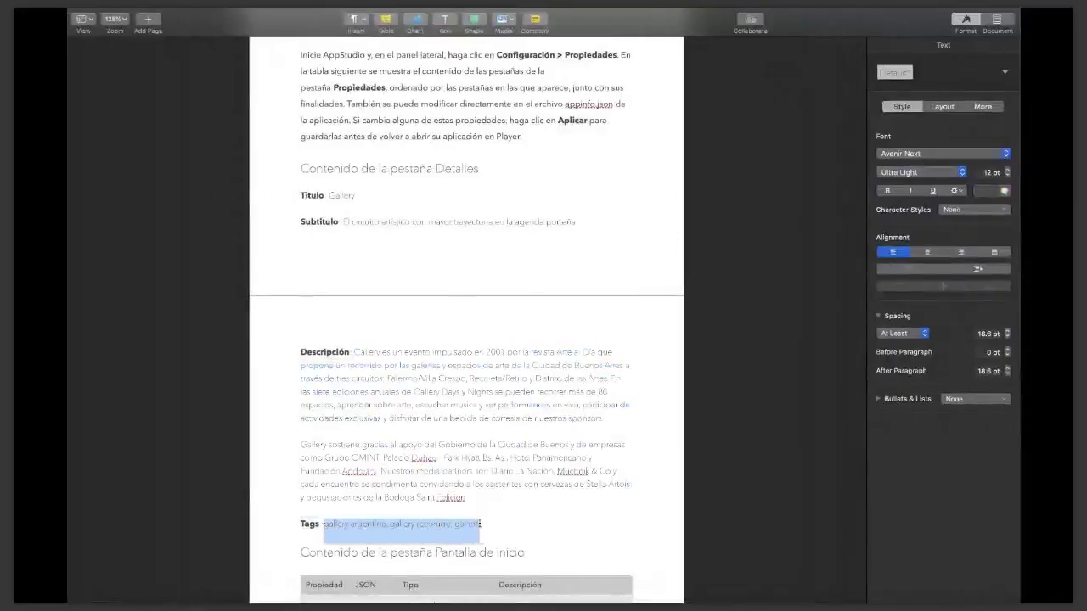
key(ctrl+Right)
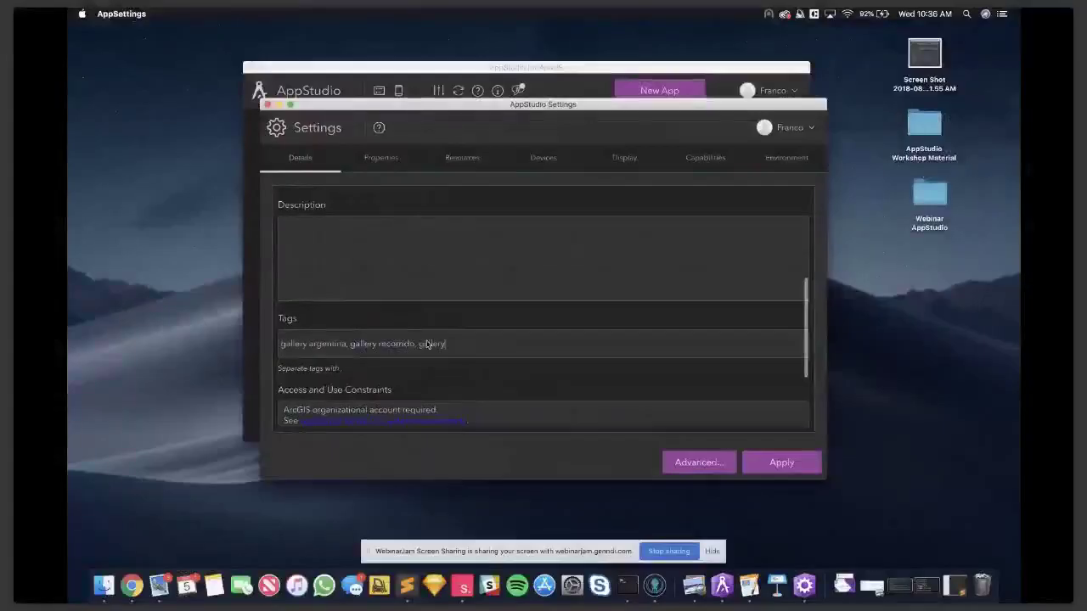
click(779, 462)
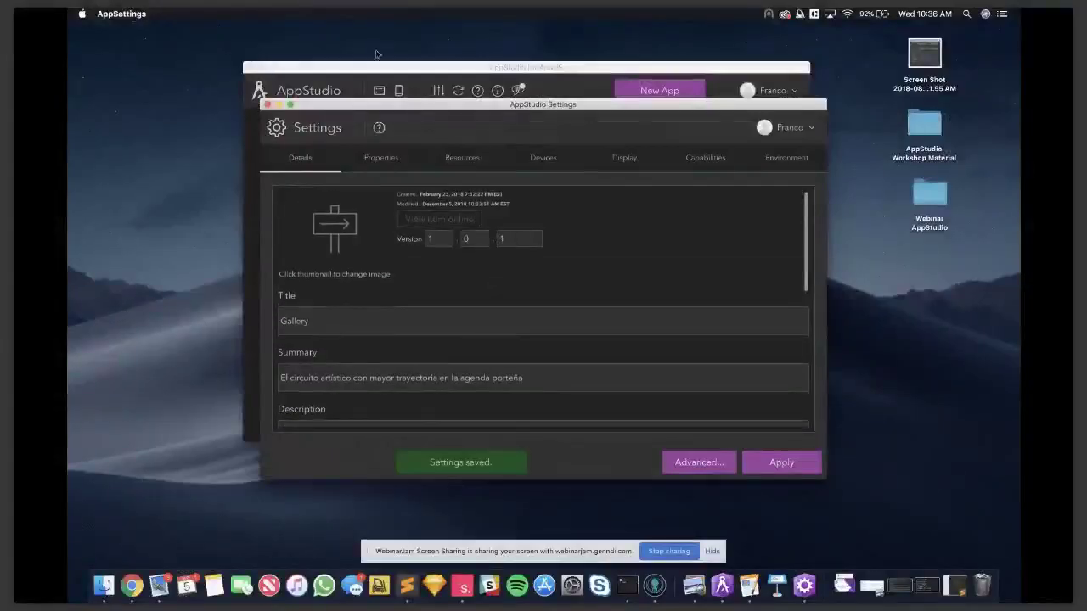
Run the app to check its start screen title and summary, close it and return to the settings window.
click(406, 70)
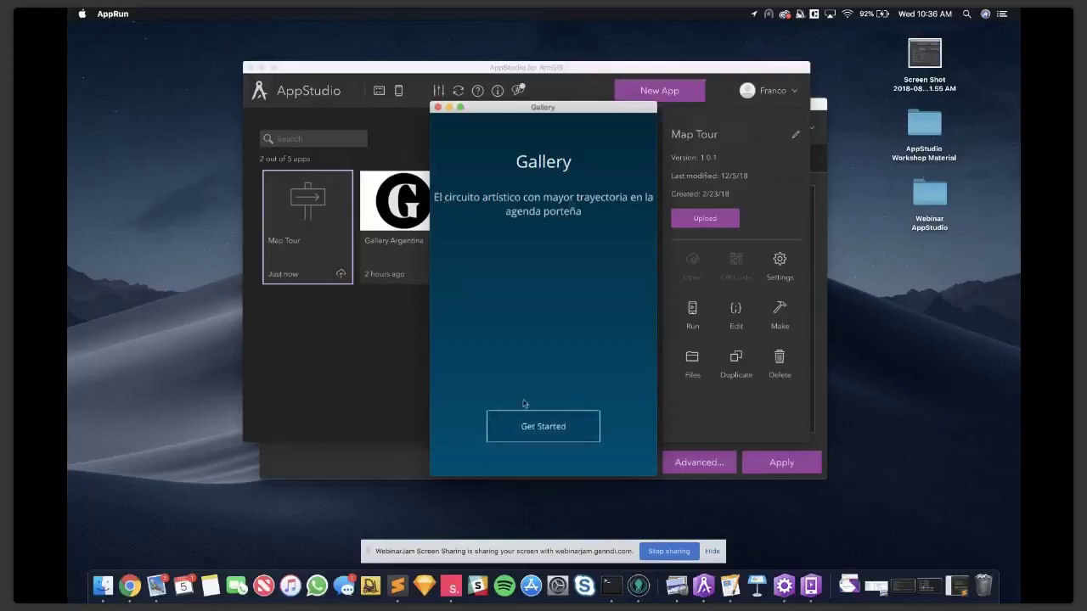
click(438, 108)
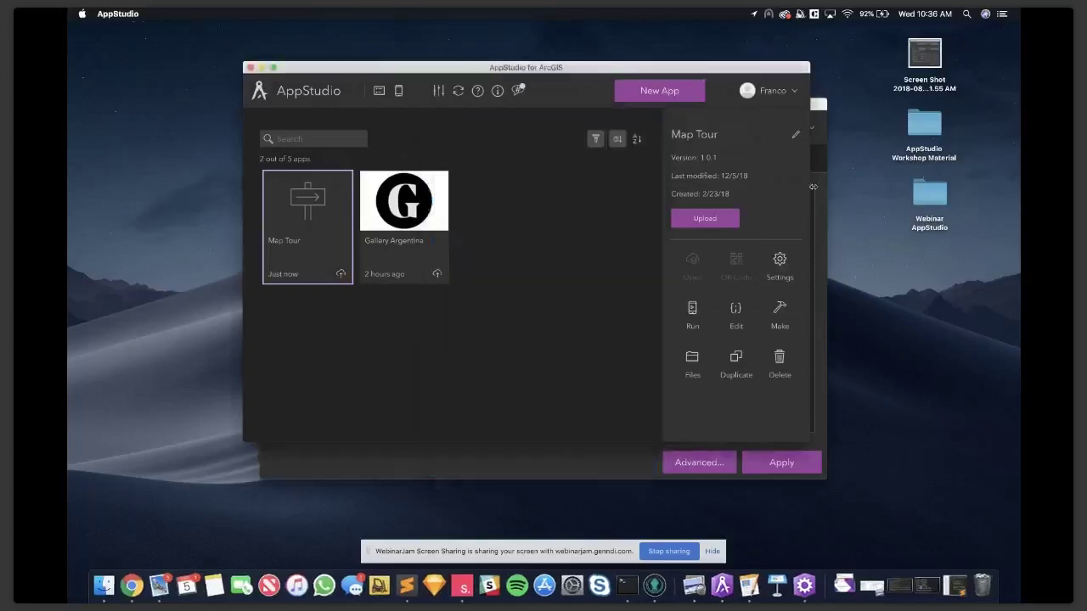
click(438, 90)
click(324, 165)
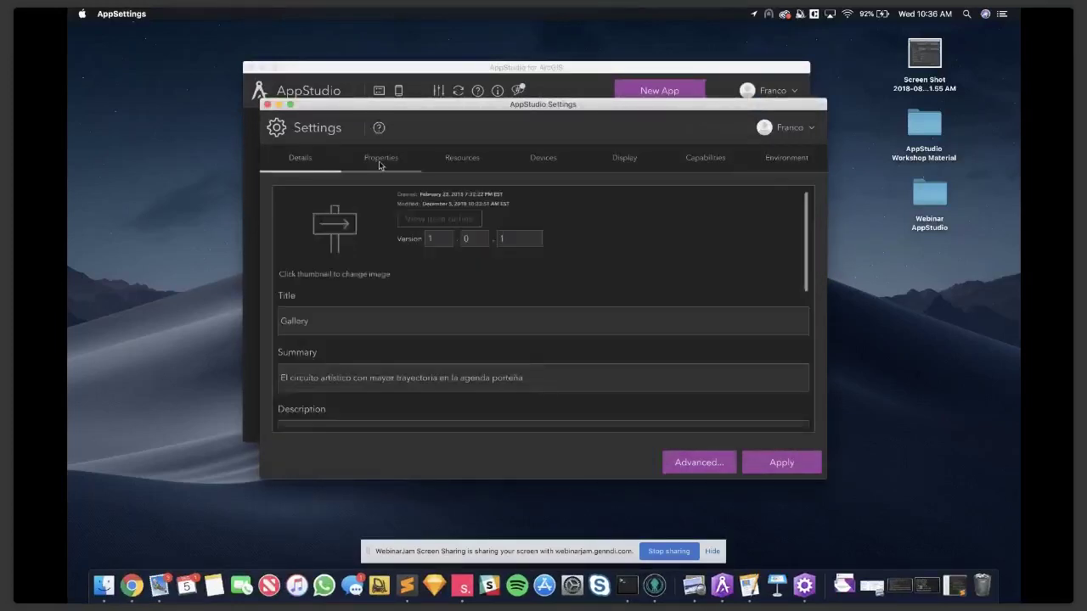
Set the start screen's background image to fondo.jpg from the Desktop's Webinar AppStudio/backgrounds folder and accept copying it into the app's assets.
click(381, 163)
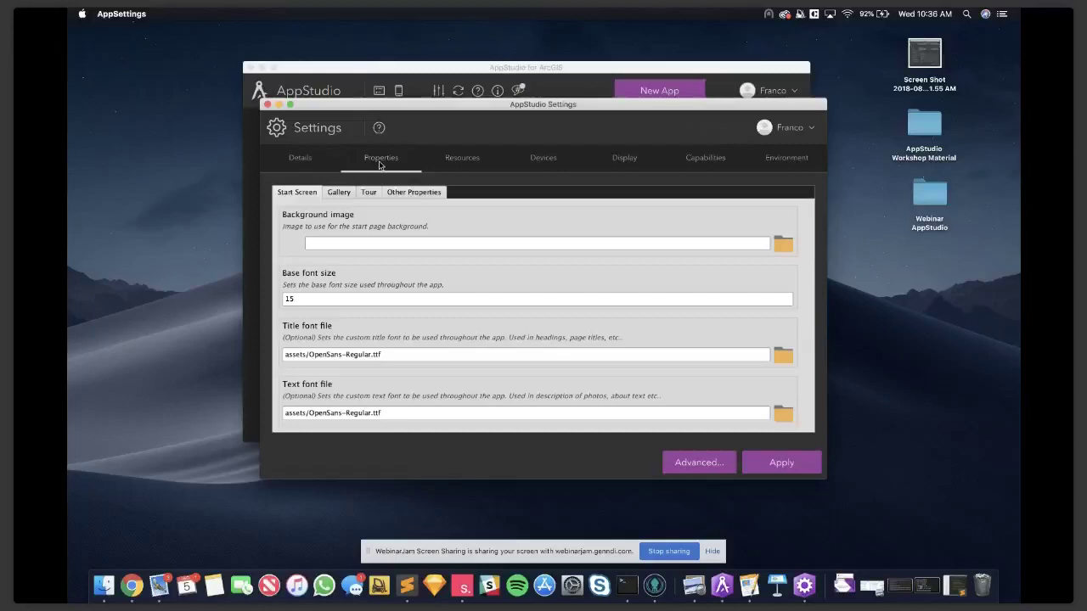
click(783, 244)
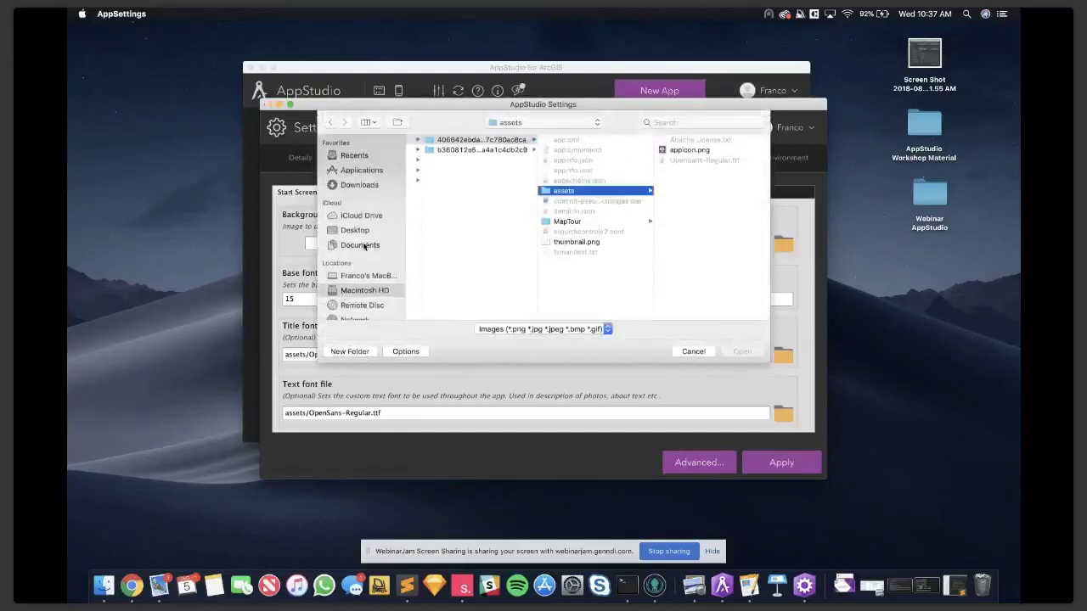
click(365, 231)
click(471, 161)
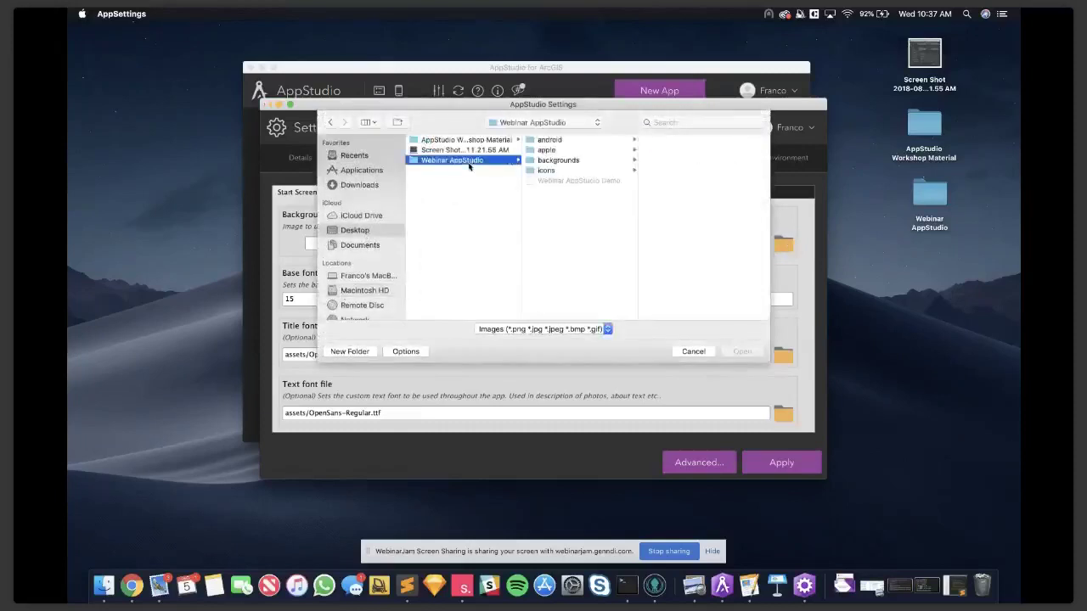
click(560, 160)
click(668, 140)
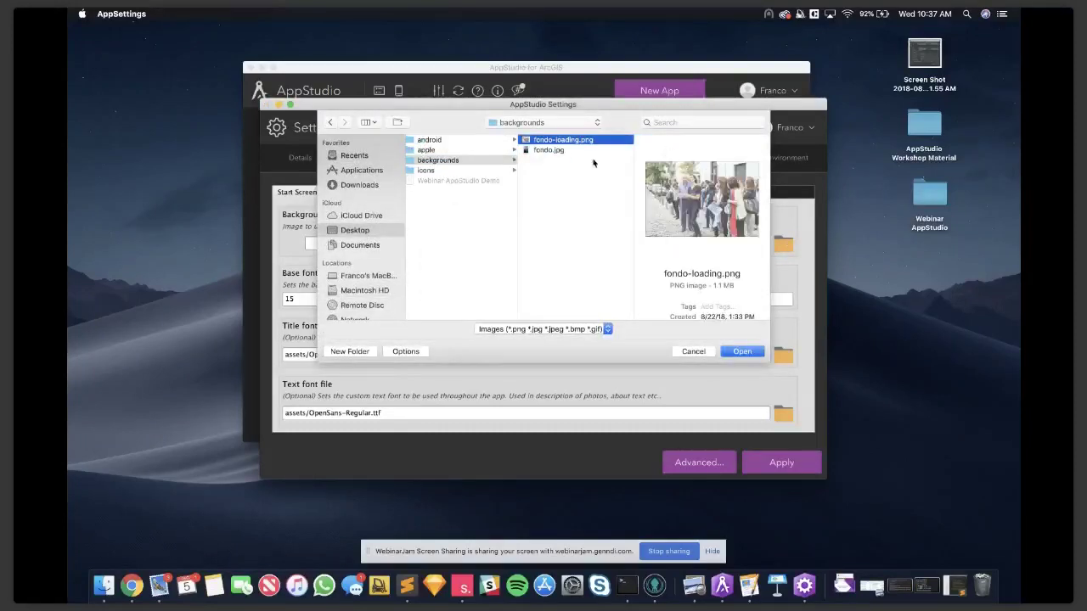
click(563, 151)
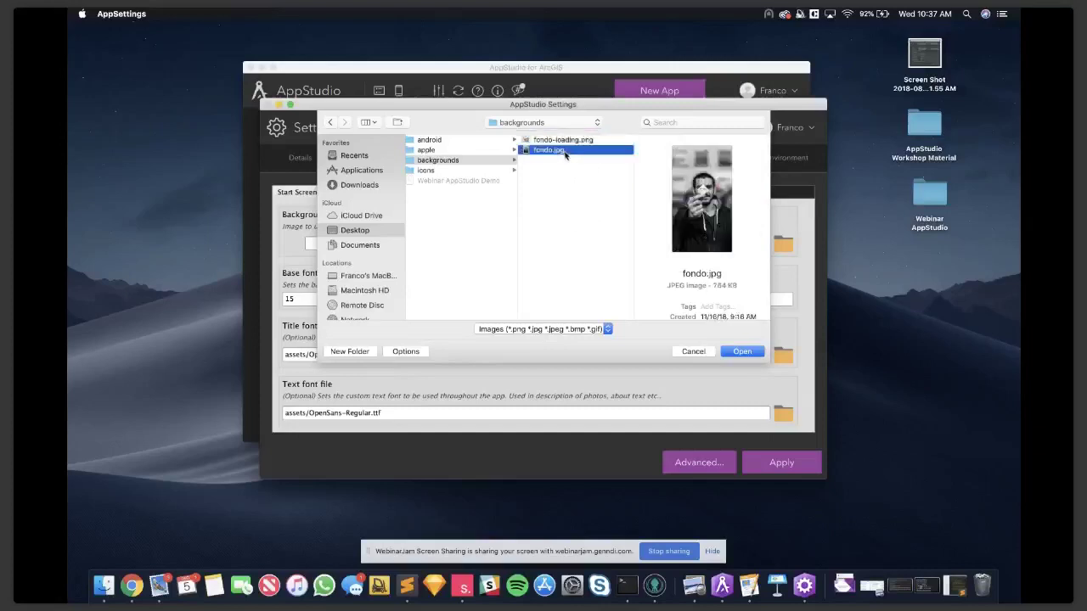
click(742, 351)
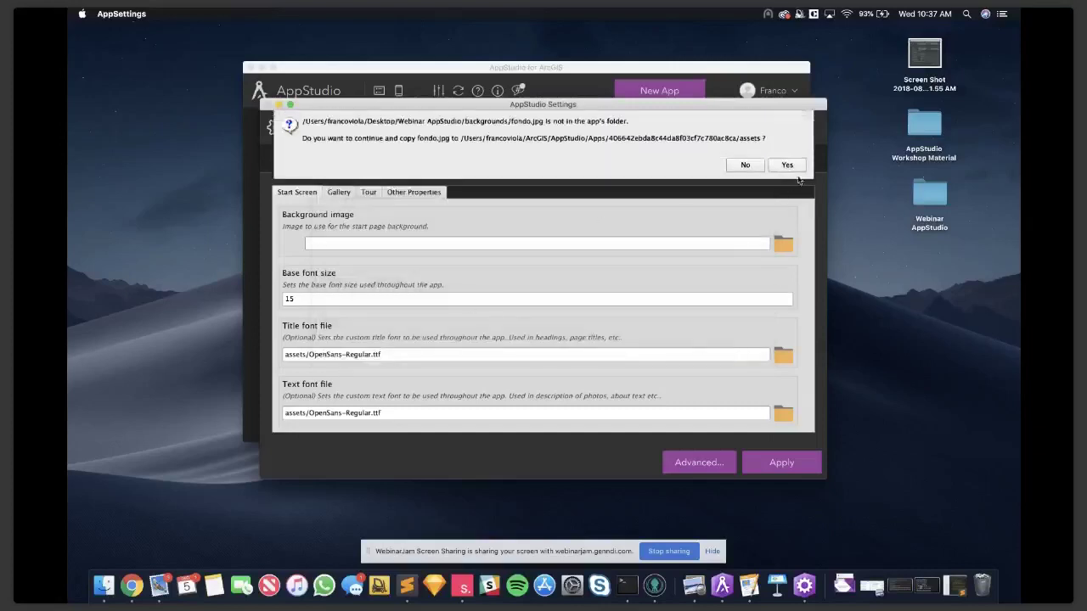
click(787, 166)
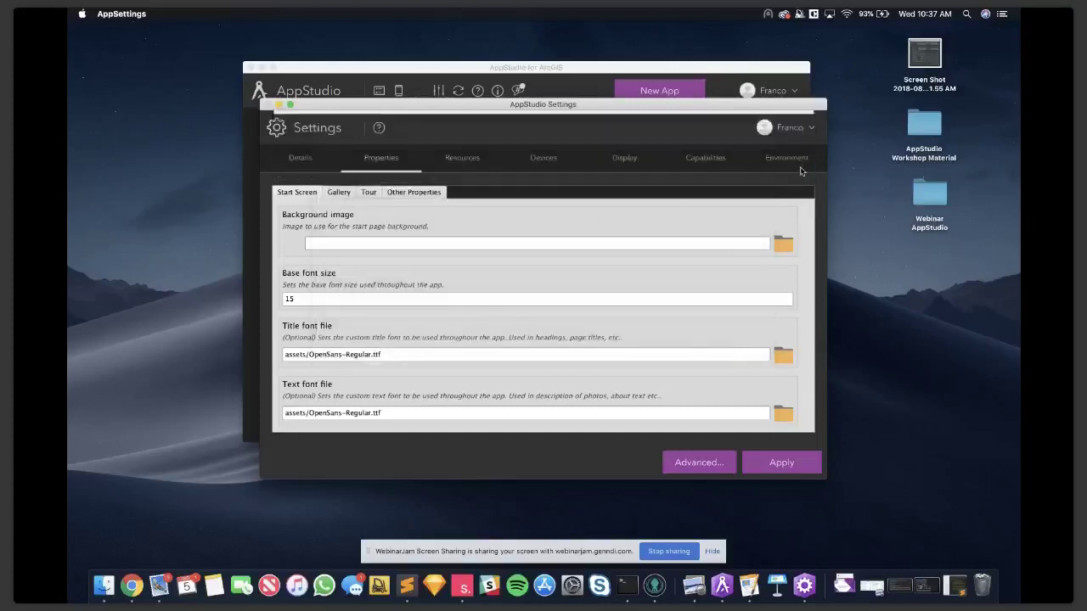
Open the app's Gallery properties and switch to Chrome to look over the Esri Story Map Tour overview page.
click(338, 193)
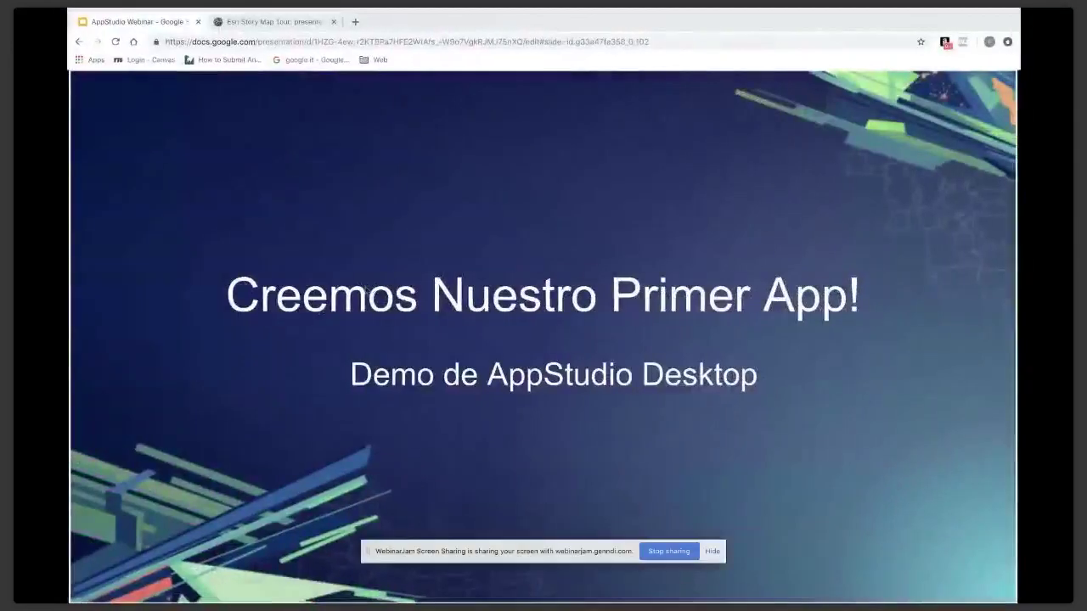
click(289, 22)
scroll(480, 259, down, 1)
scroll(480, 259, up, 1)
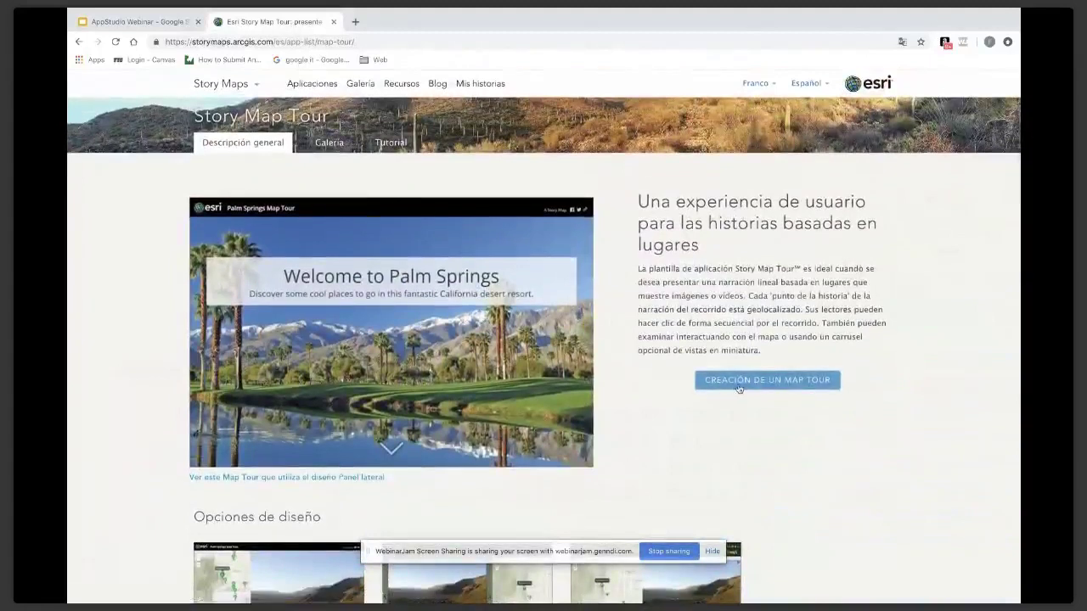
Look over the layout options on the Story Map Tour page and start building a new Map Tour.
scroll(735, 389, down, 3)
scroll(502, 413, down, 2)
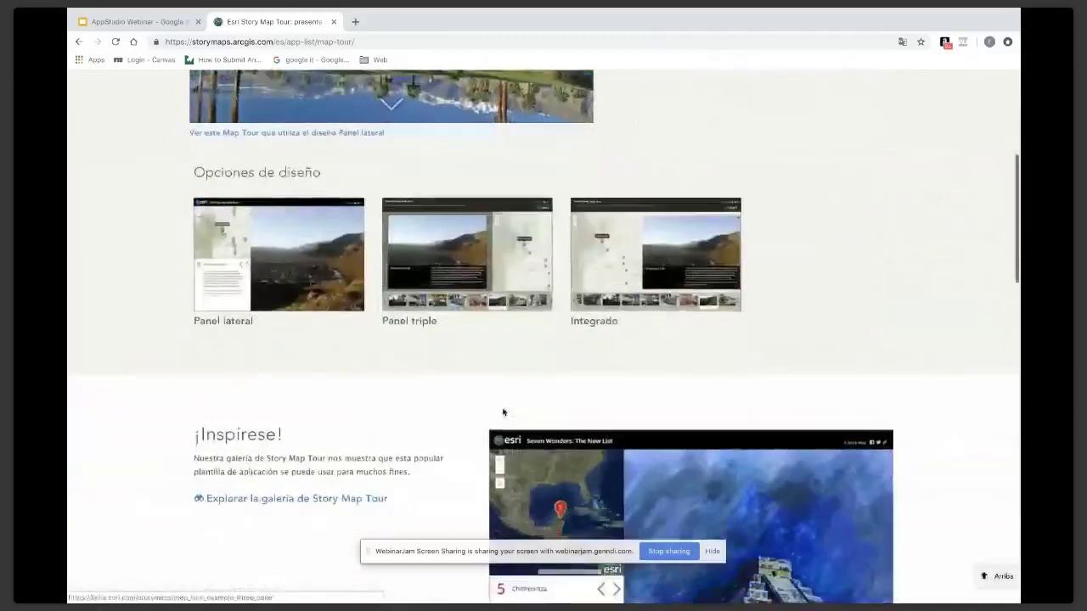
scroll(503, 413, up, 2)
scroll(502, 413, up, 3)
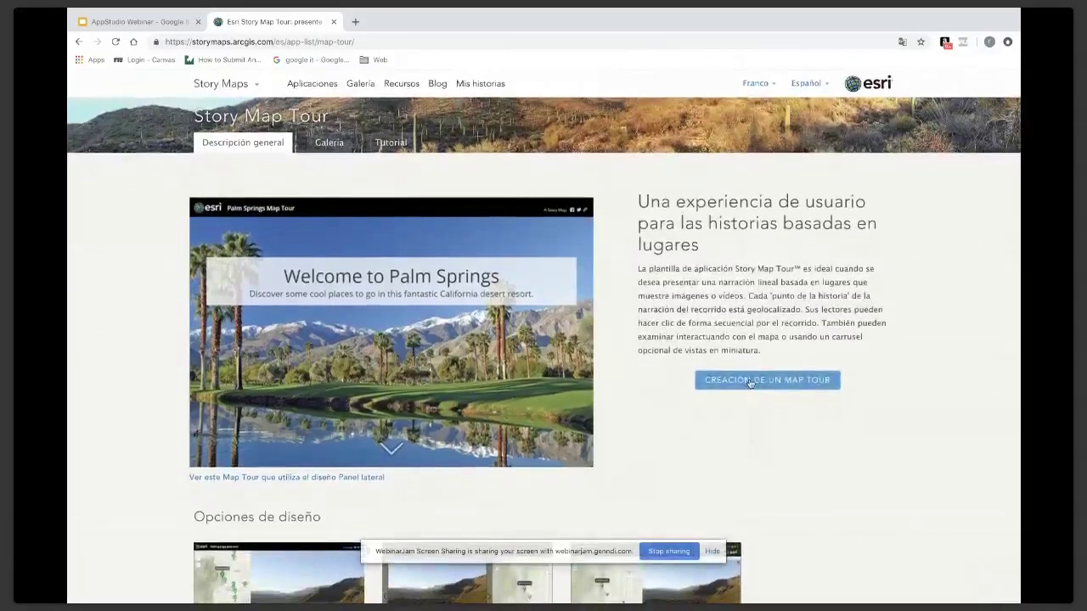
click(752, 383)
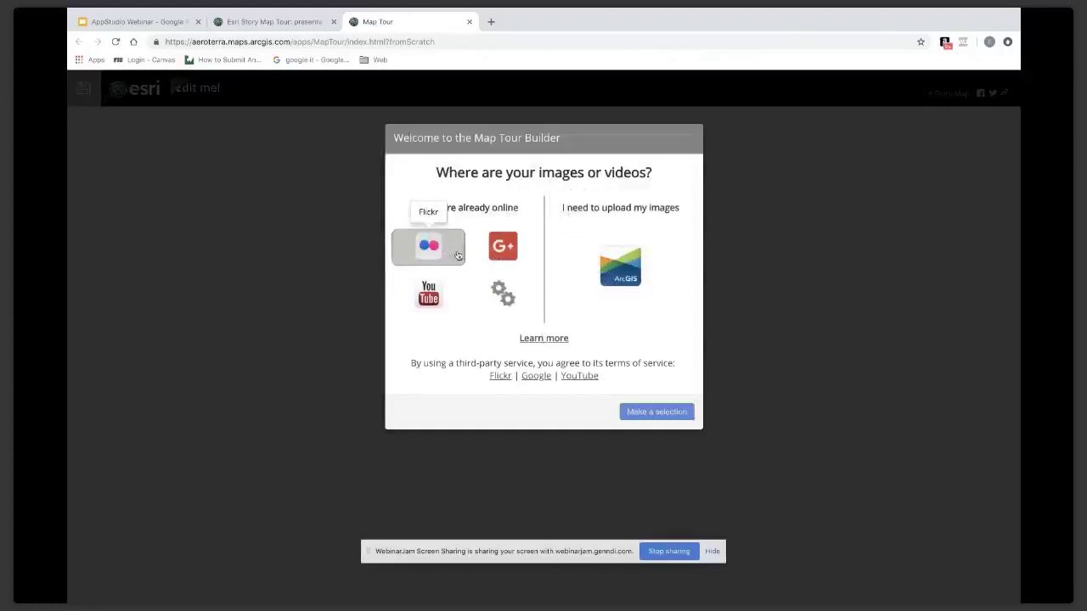
Choose uploading images to ArcGIS, create a hosted tour layer named "Map t" in the Root folder, and dismiss adding a tour point.
click(599, 271)
click(544, 214)
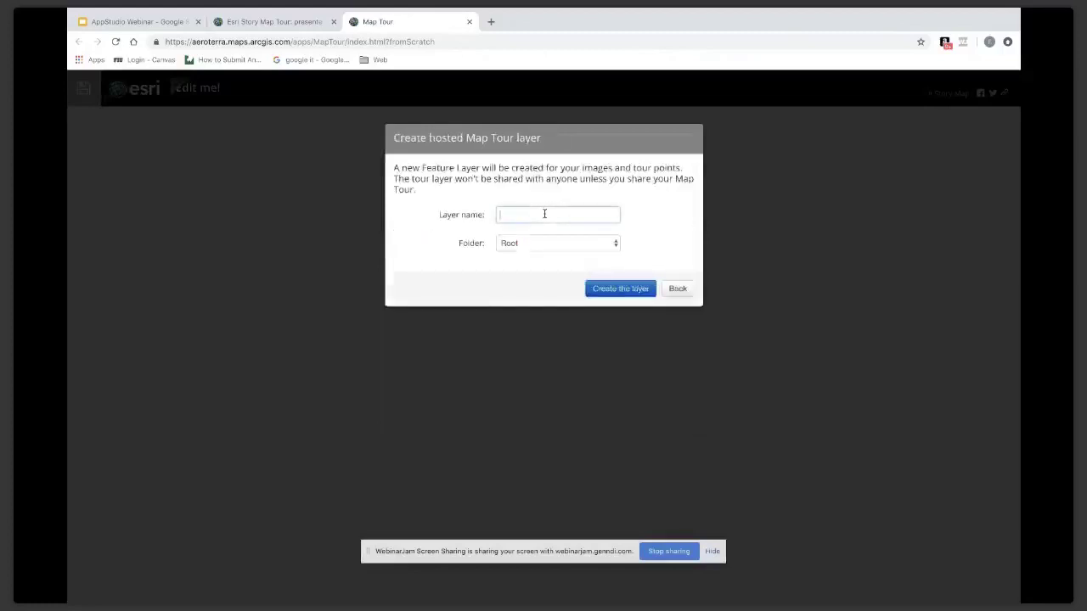
text(Map t)
click(602, 290)
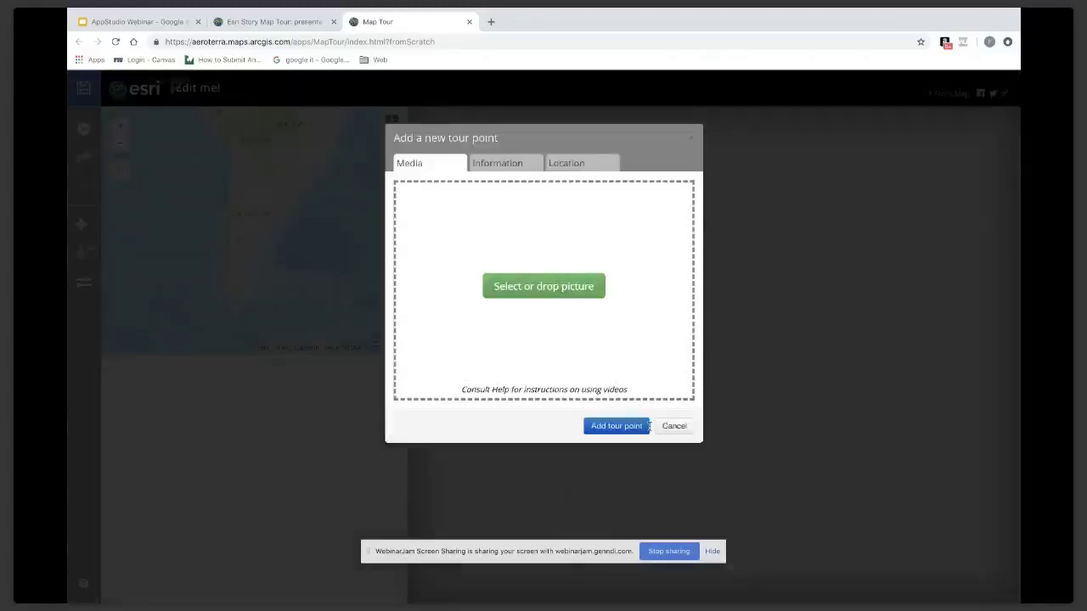
click(666, 429)
drag(243, 235, 243, 246)
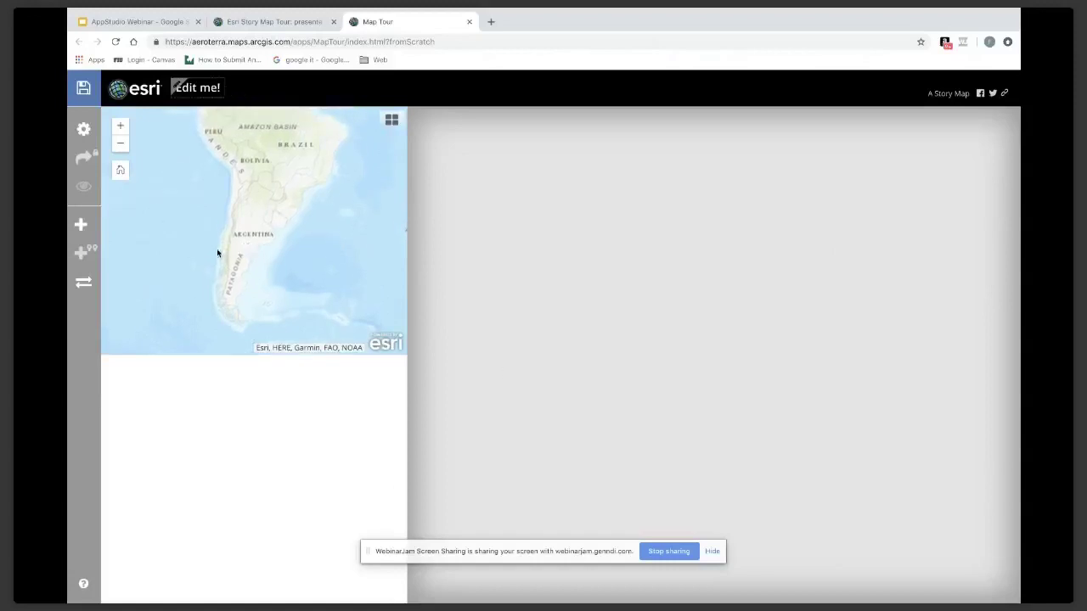
Copy the group query "(group:4a688c0c313a4d6b917d64e4a3c9d199)" from the Pages notes into the Gallery's existing map tour setting and apply it.
click(273, 22)
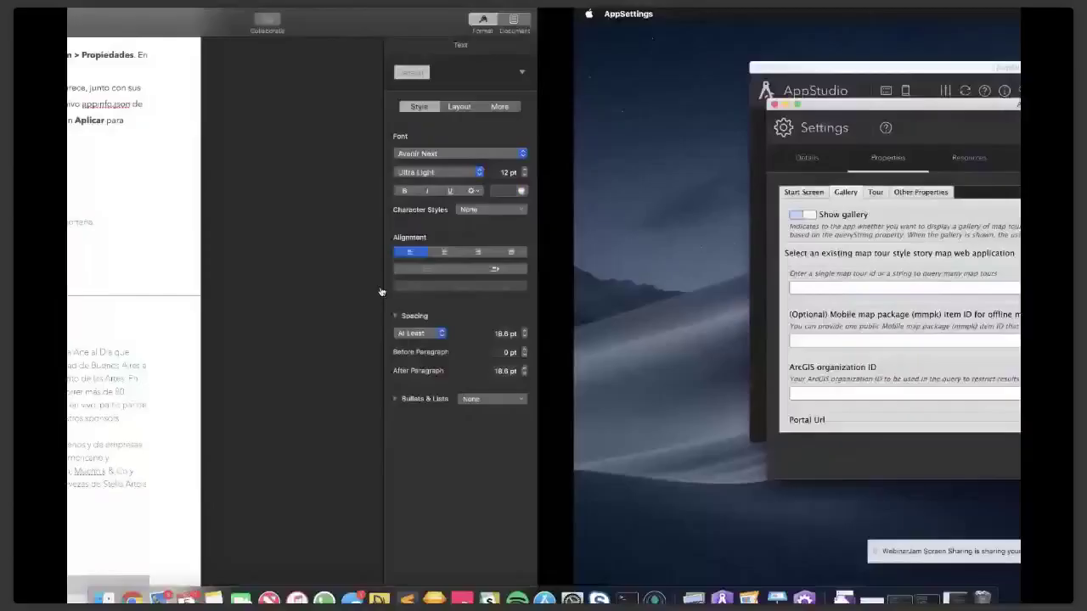
scroll(372, 357, down, 15)
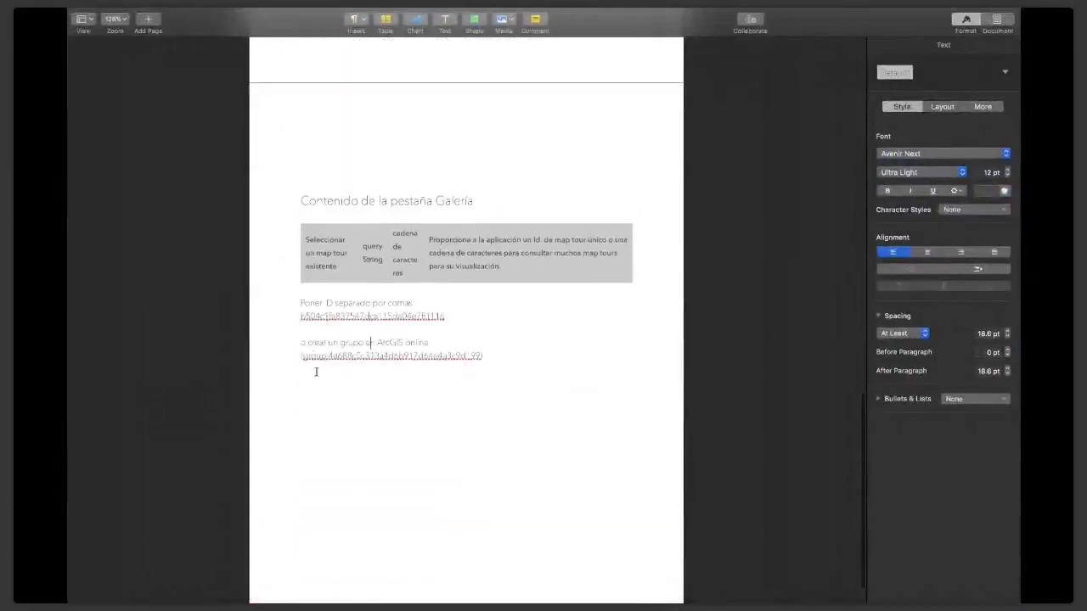
drag(299, 356, 489, 352)
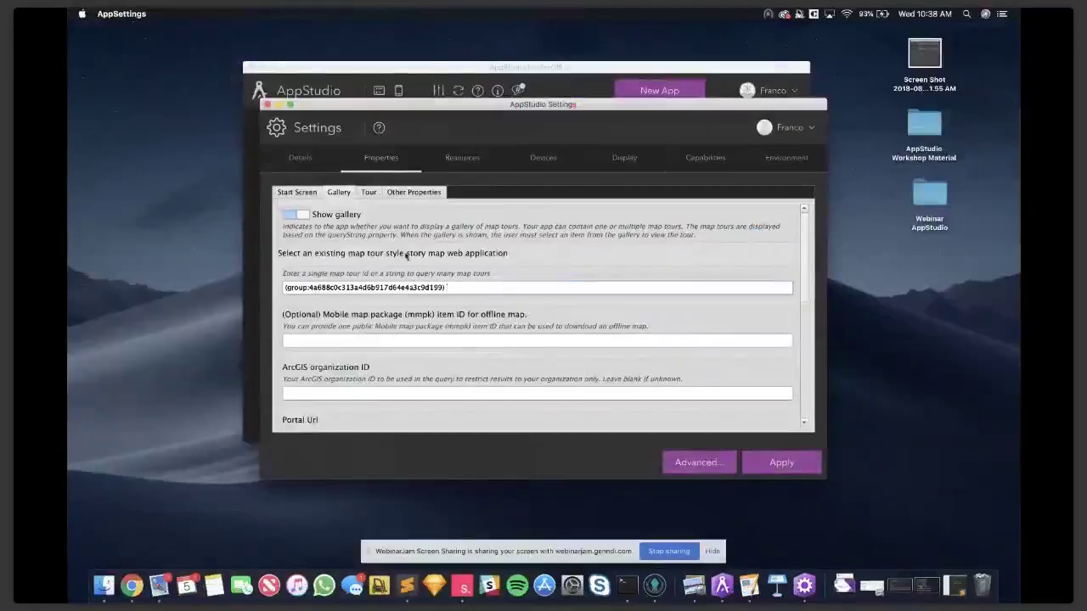
click(781, 466)
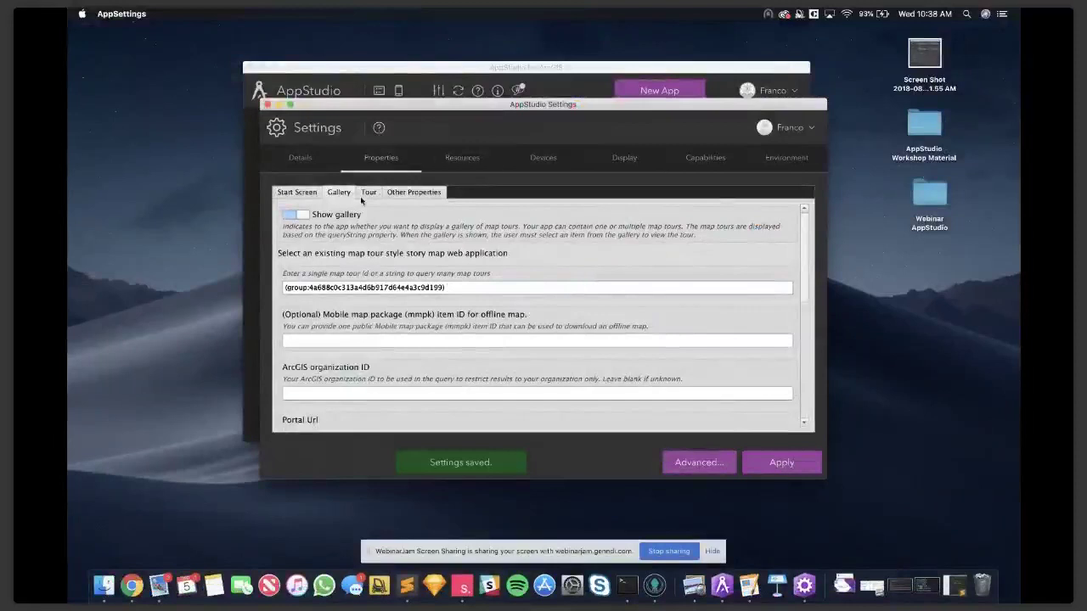
Change the tour's text background color to green #1da02c and review the remaining Tour properties.
click(368, 194)
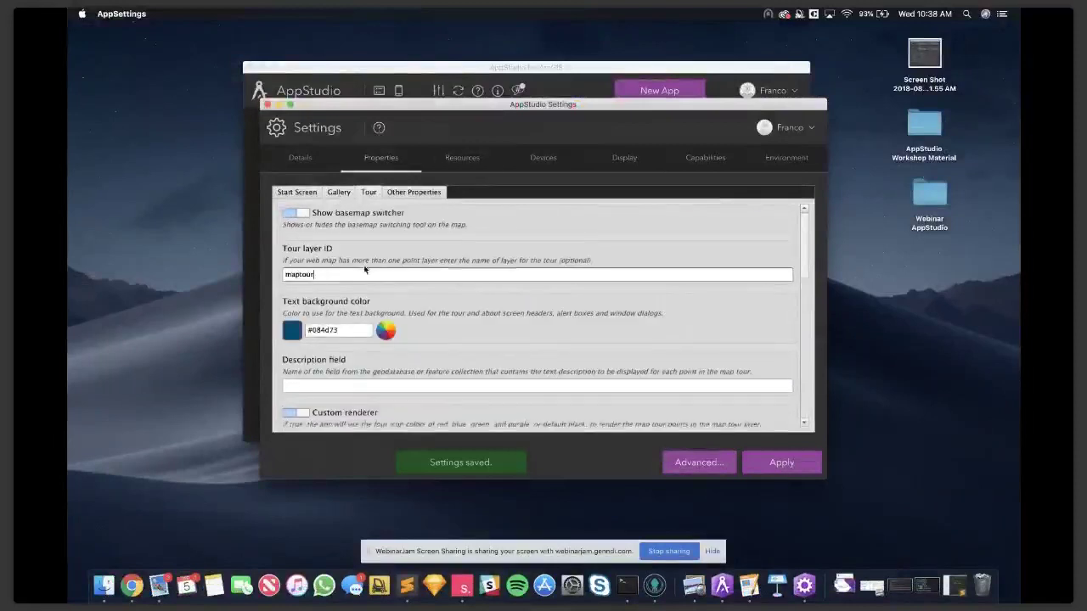
scroll(318, 263, down, 1)
click(295, 307)
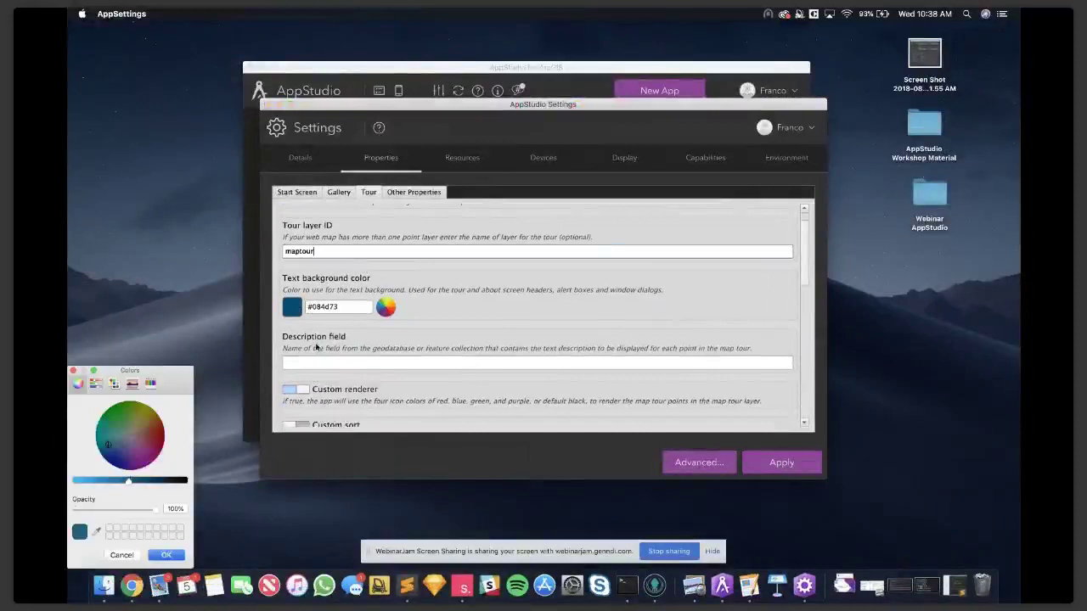
mouse_move(124, 433)
mouse_down()
mouse_move(126, 449)
mouse_move(158, 433)
mouse_move(145, 427)
mouse_move(156, 443)
mouse_move(132, 453)
mouse_move(123, 419)
mouse_up()
drag(128, 486, 113, 487)
click(161, 555)
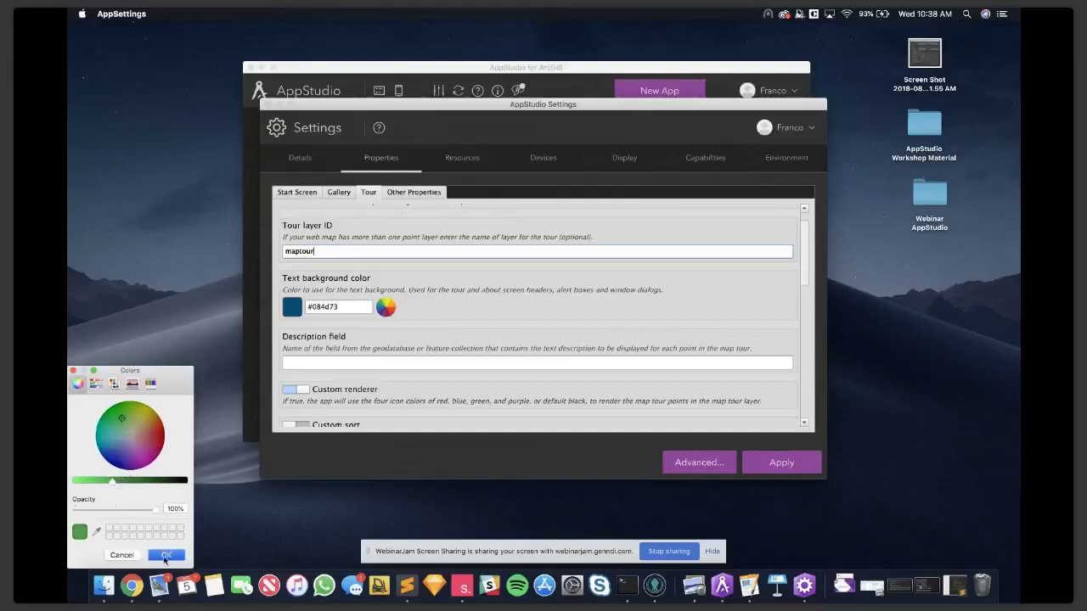
scroll(367, 348, down, 5)
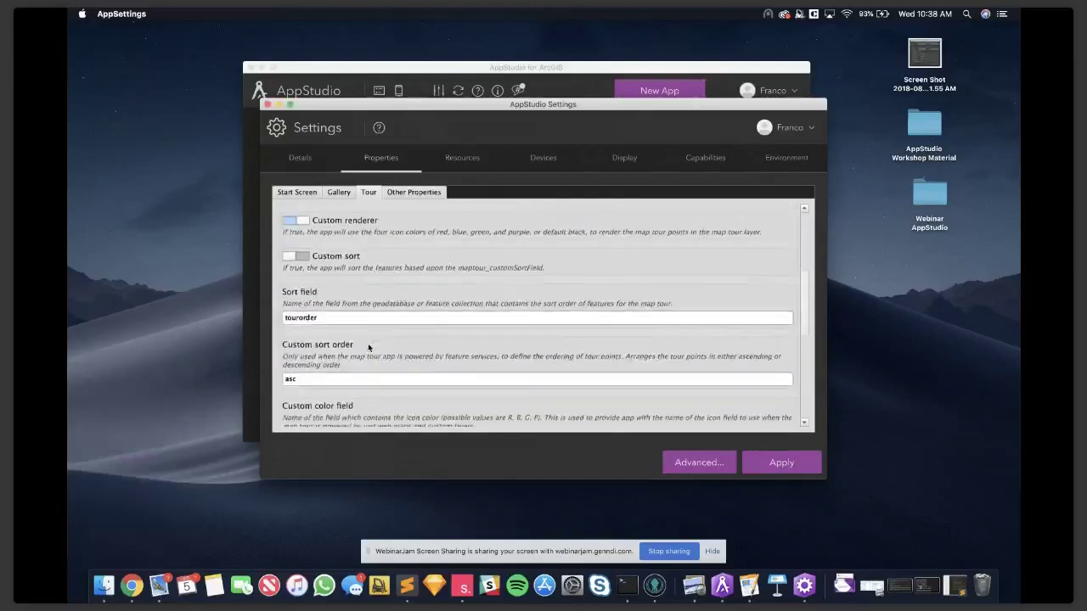
scroll(367, 343, up, 5)
click(416, 272)
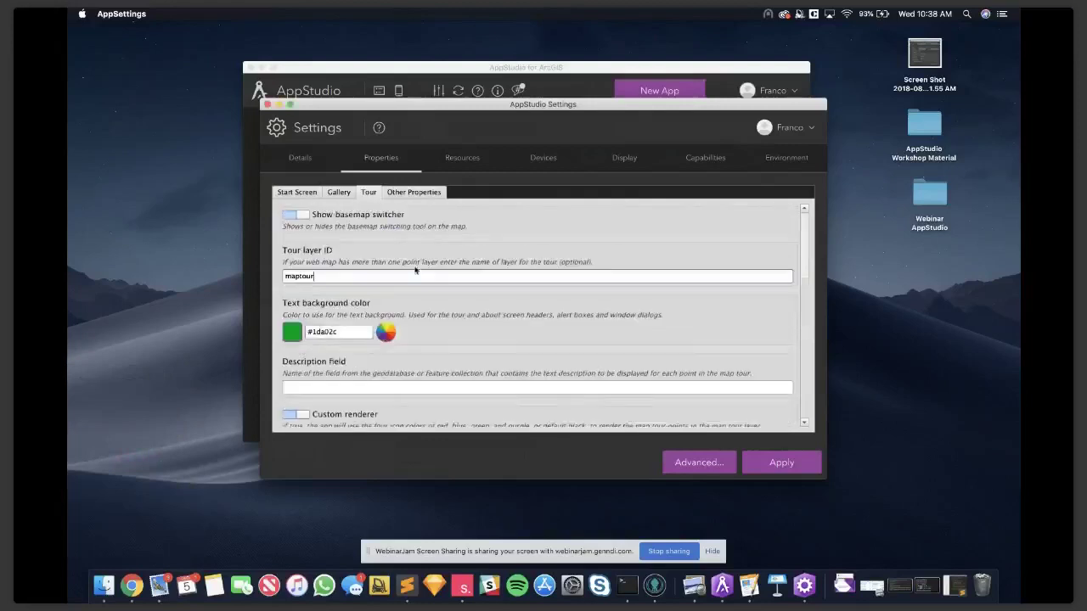
Set the app icon to gallery_icon_1024.png from the Desktop's Webinar AppStudio/icons folder and accept copying it into the project.
click(428, 193)
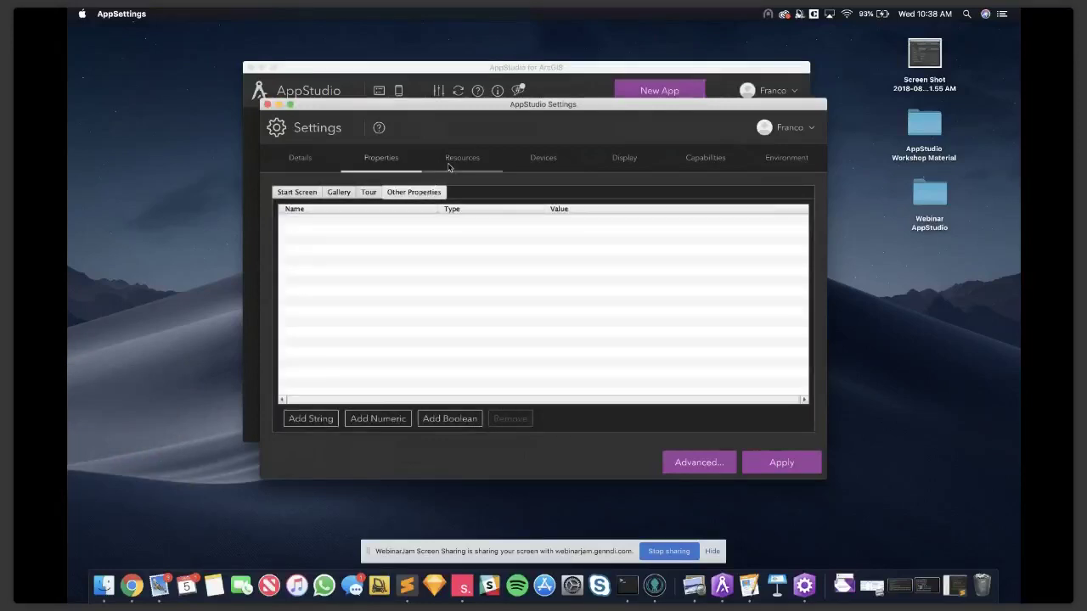
click(449, 163)
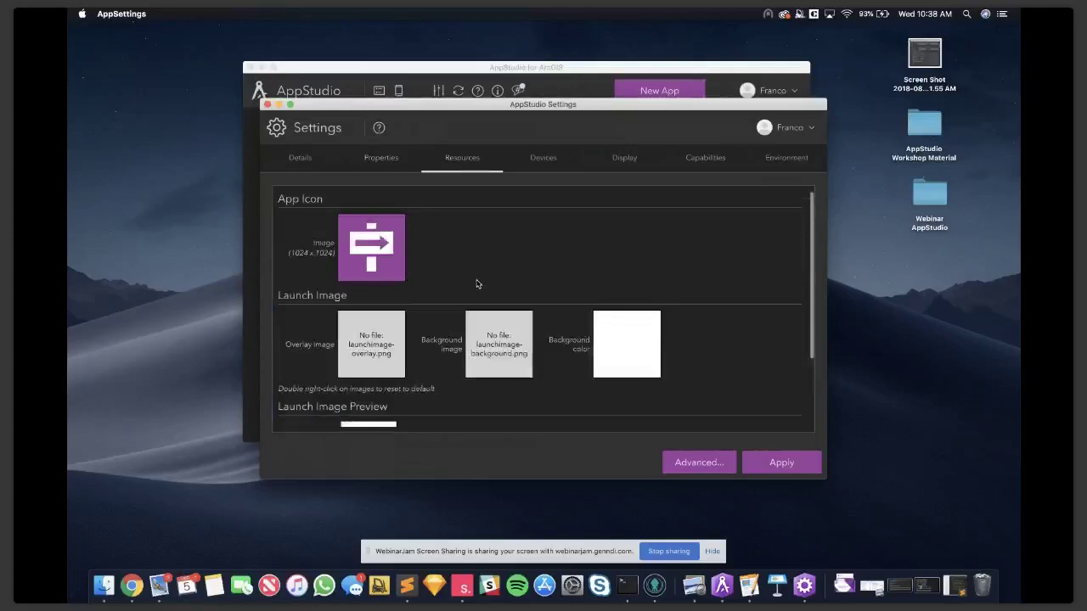
click(373, 243)
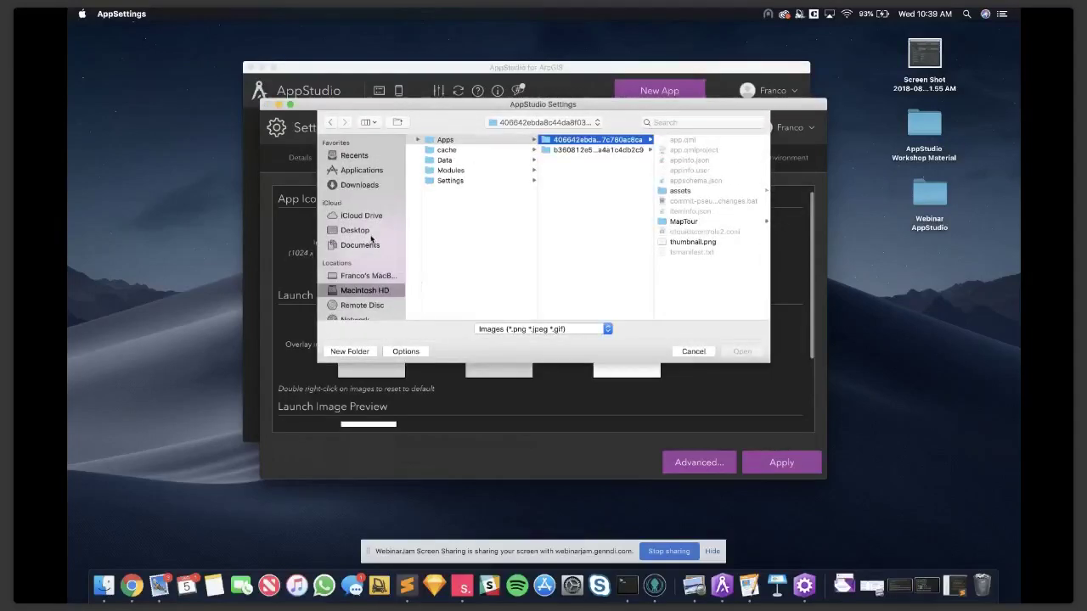
click(370, 232)
click(475, 162)
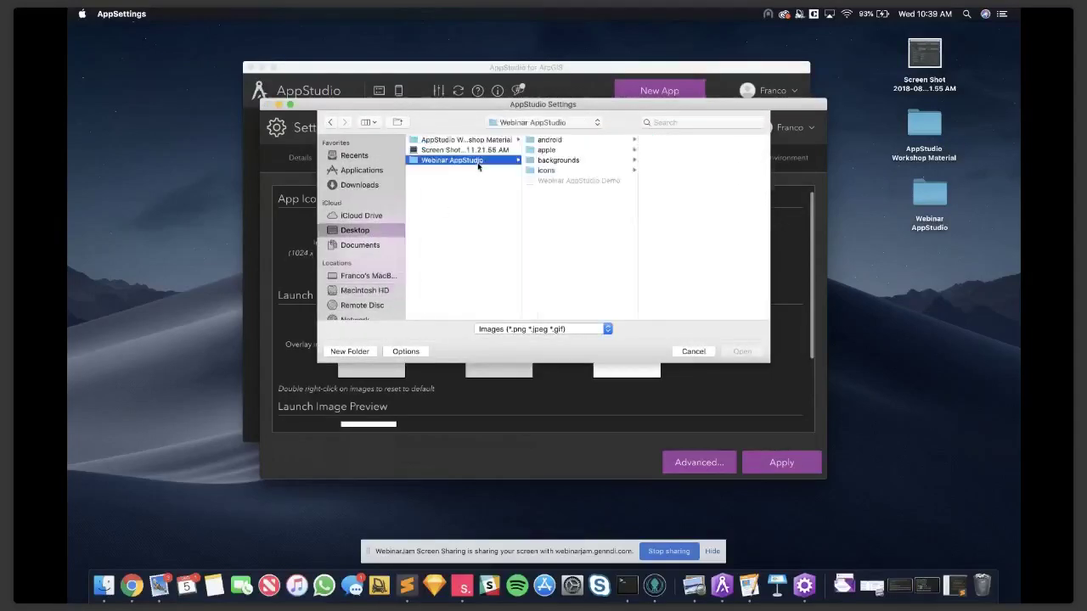
click(546, 170)
click(686, 151)
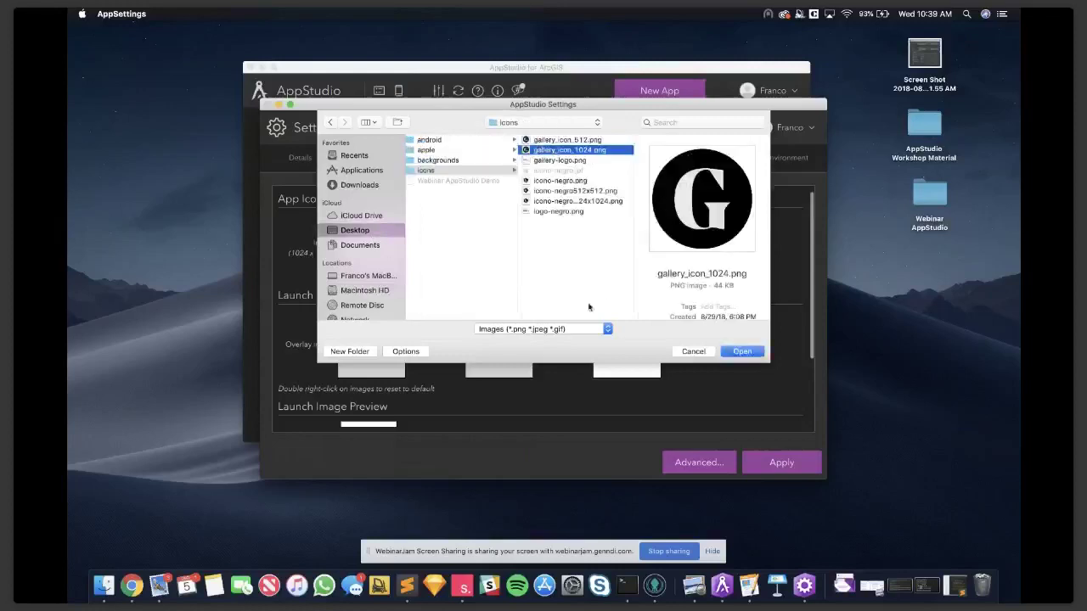
click(745, 351)
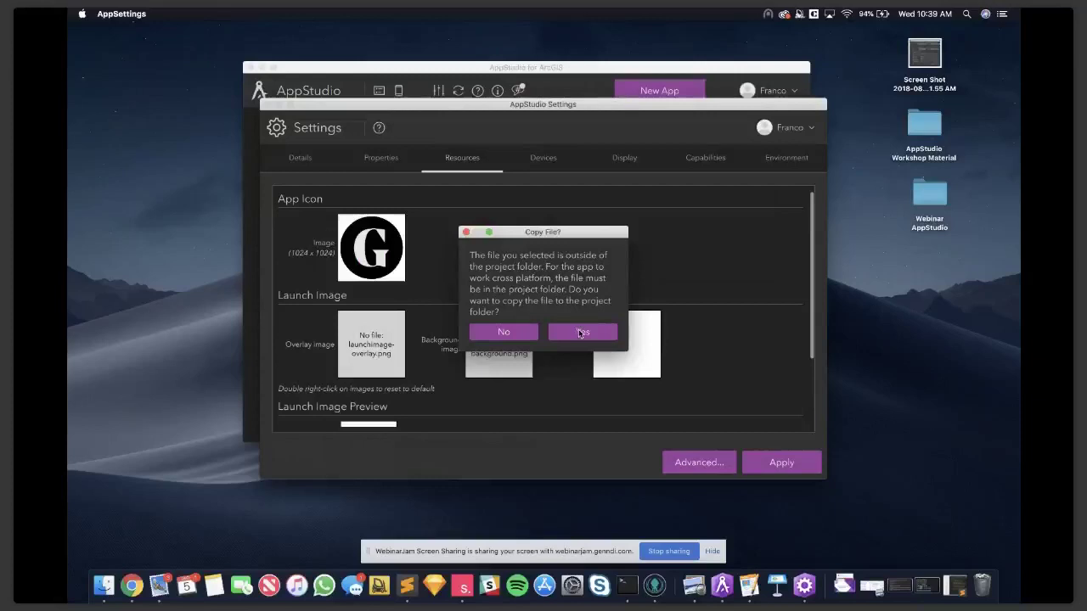
click(581, 332)
Set the launch background image to fondo-loading.png from Webinar AppStudio/backgrounds, accept copying it into the project, and apply the resource settings.
scroll(461, 274, down, 2)
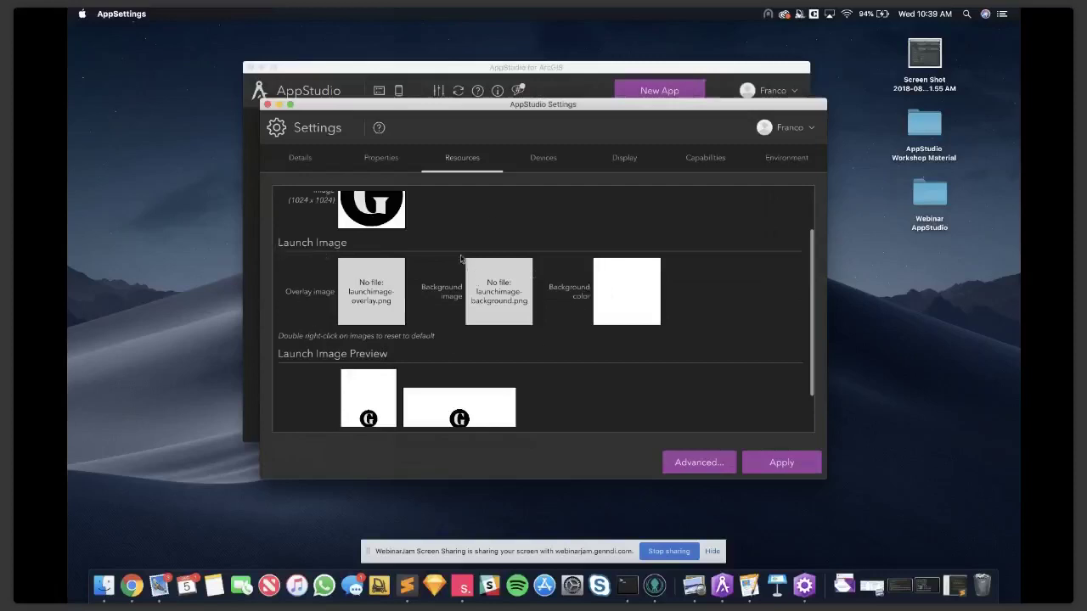
click(497, 298)
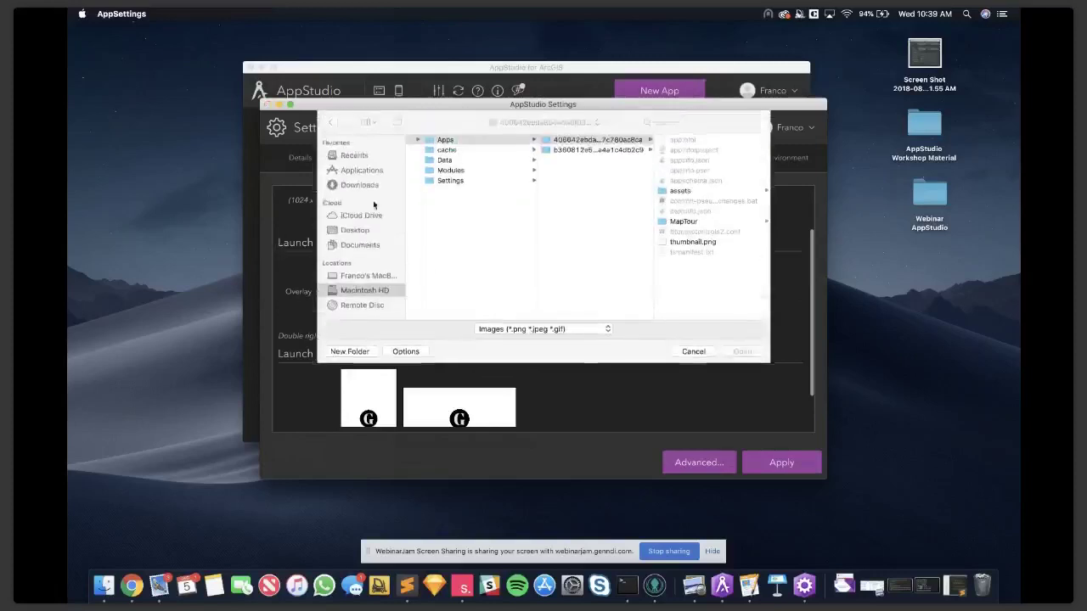
click(366, 230)
click(451, 160)
click(552, 160)
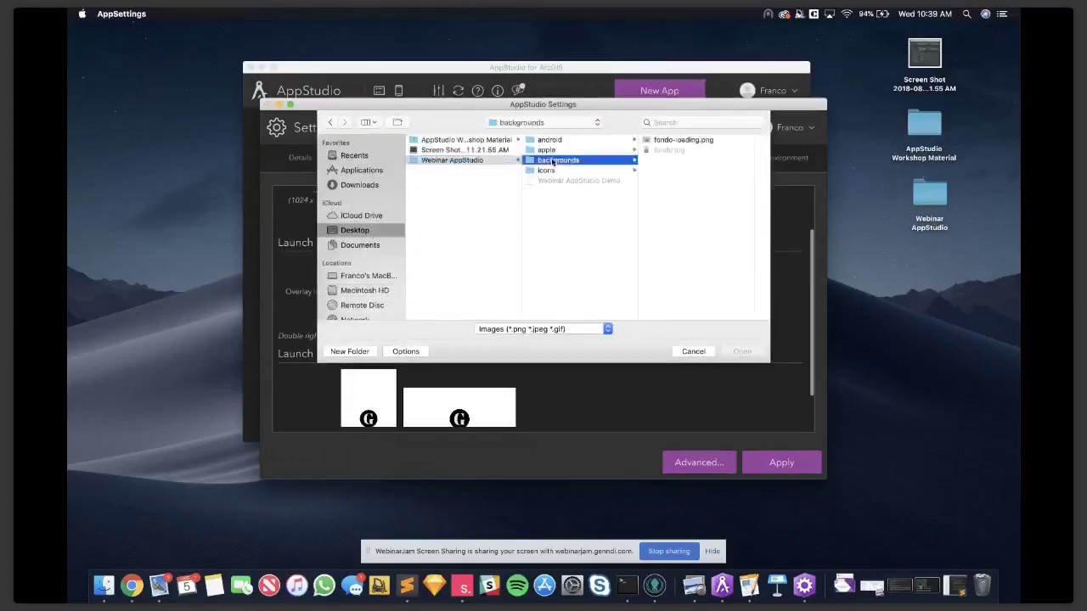
click(675, 141)
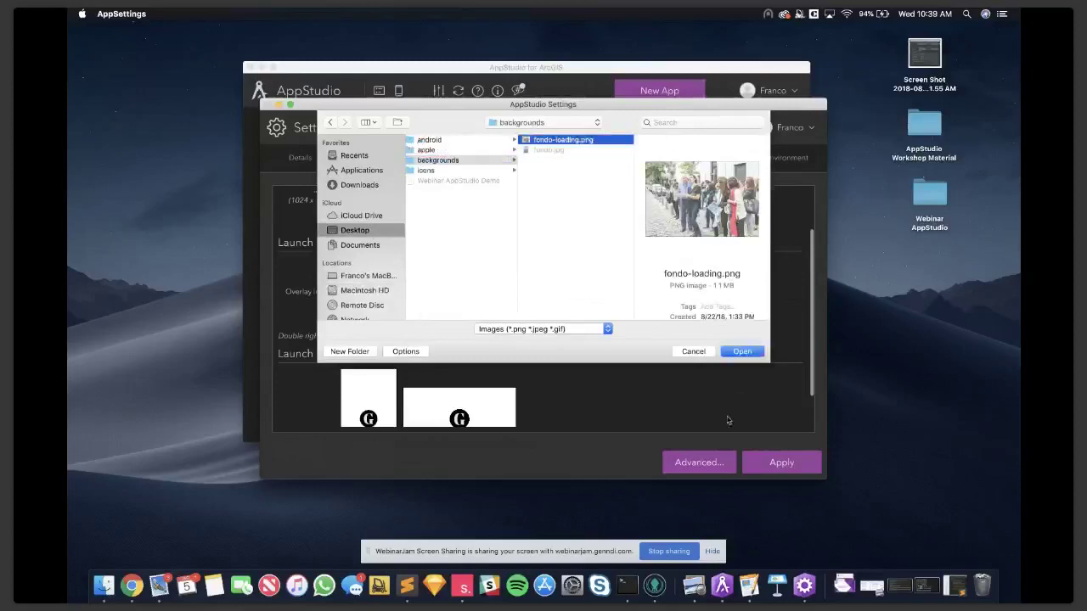
click(743, 351)
click(564, 339)
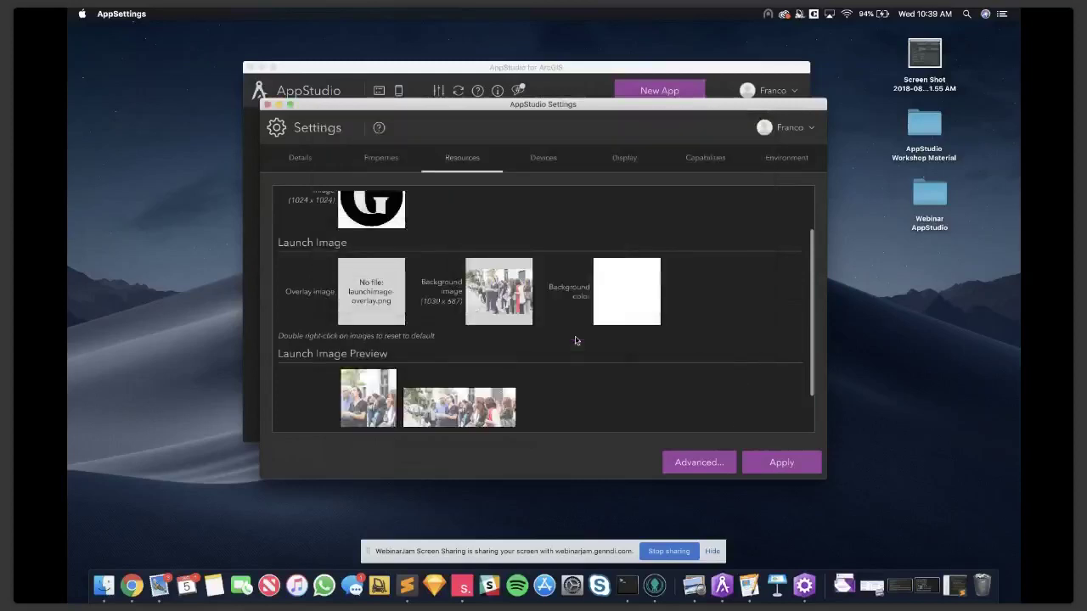
scroll(526, 345, down, 2)
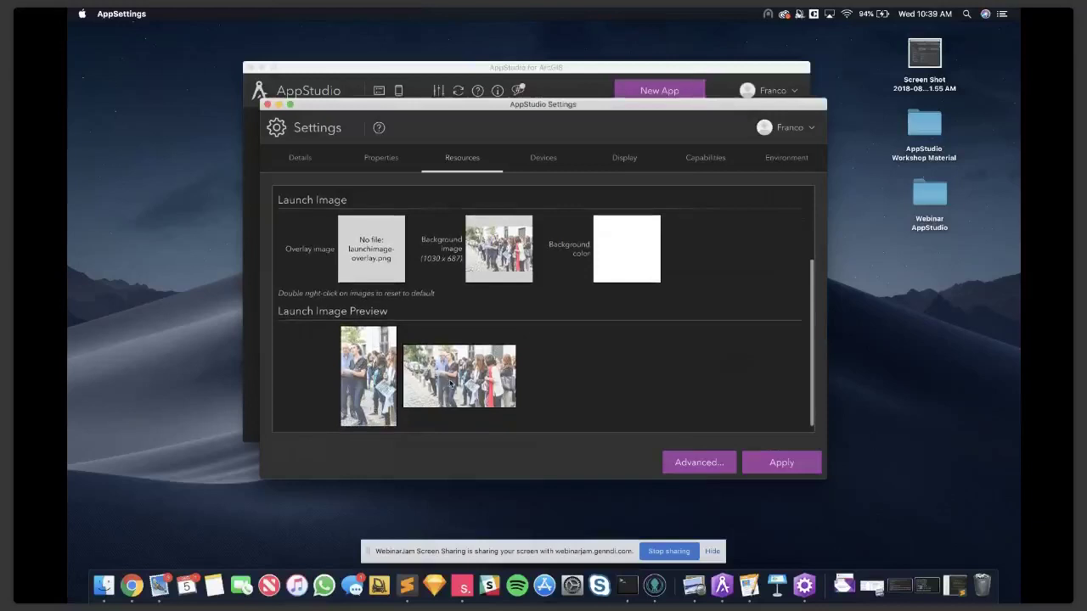
scroll(561, 333, up, 1)
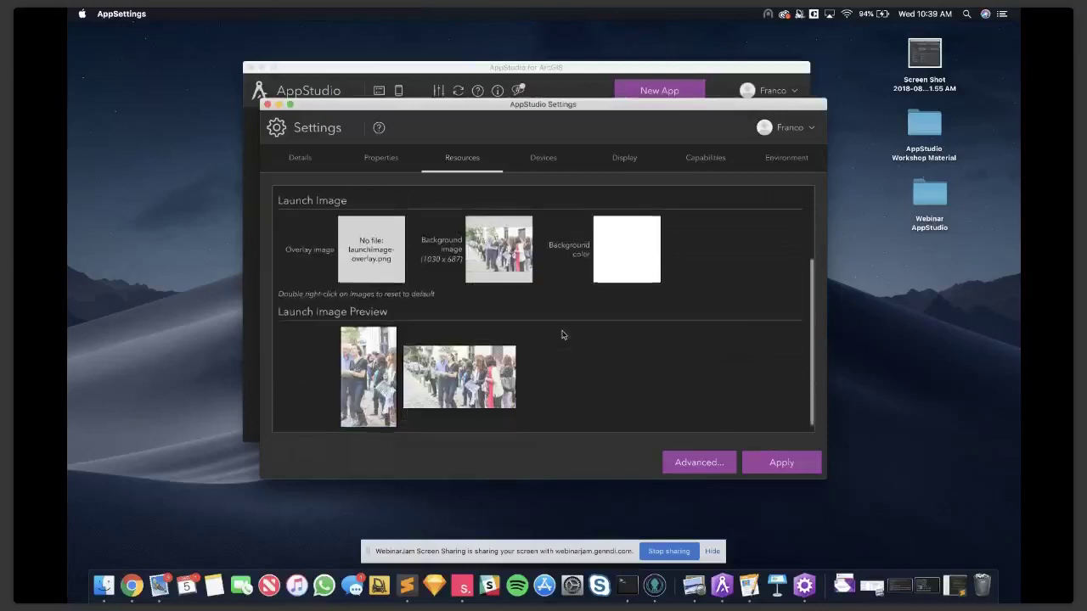
scroll(561, 333, up, 4)
click(780, 458)
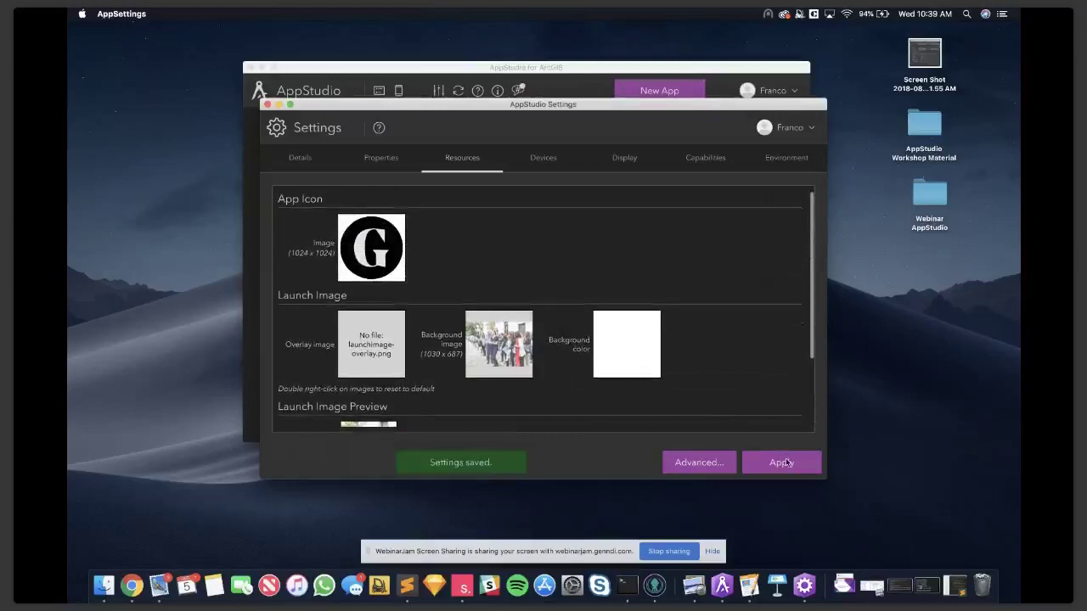
Review the supported devices, turn off tablet landscape and the status bar on tablet and phone in the display requirements, and apply.
click(543, 160)
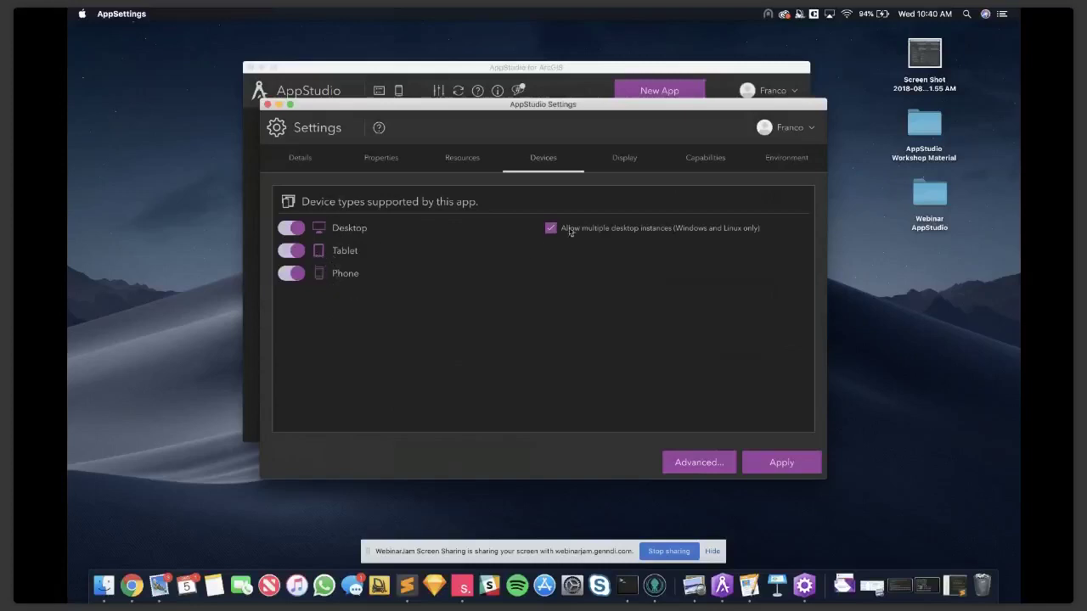
click(625, 161)
scroll(487, 334, down, 3)
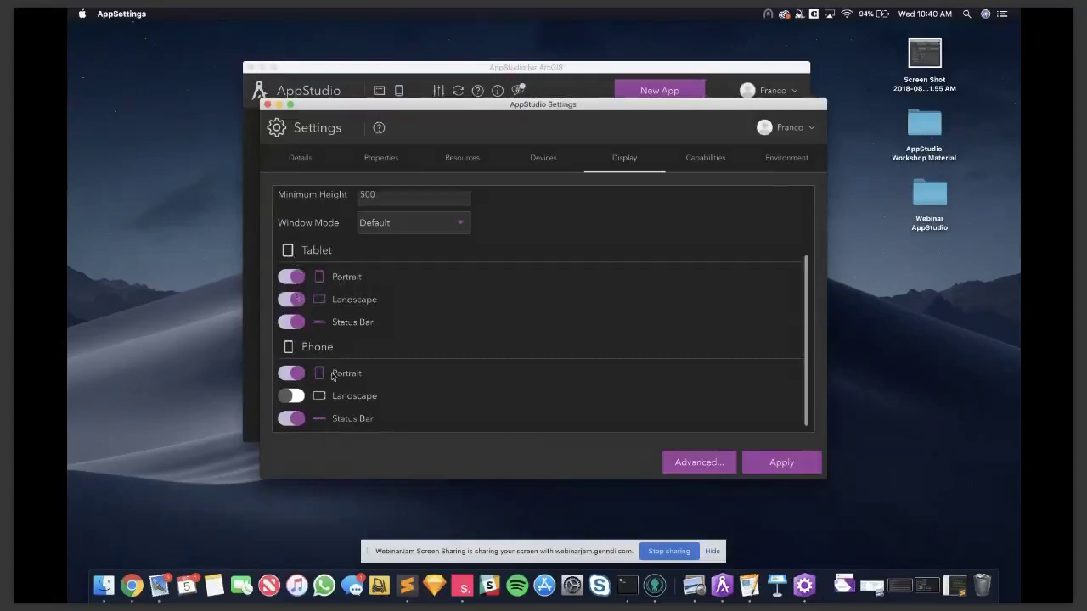
scroll(330, 357, up, 3)
scroll(328, 357, down, 3)
click(293, 303)
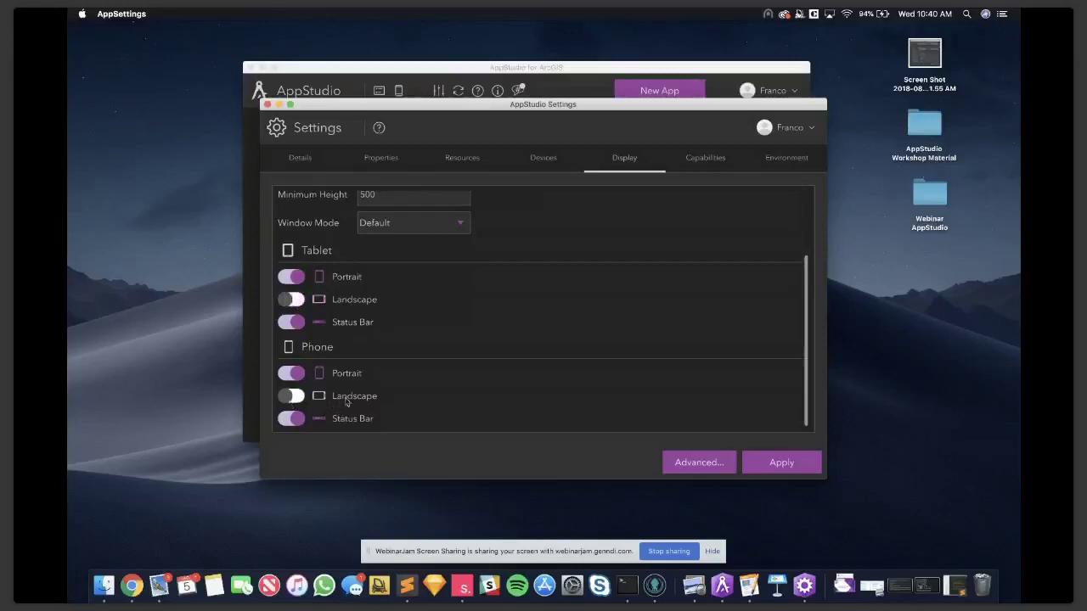
click(285, 321)
click(293, 418)
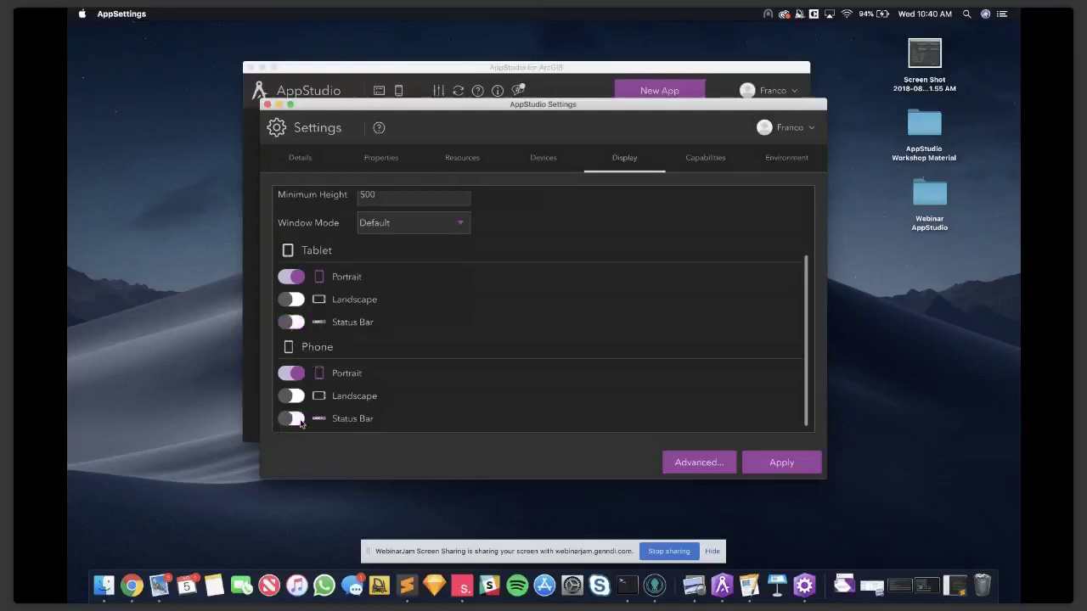
scroll(476, 374, up, 5)
click(775, 462)
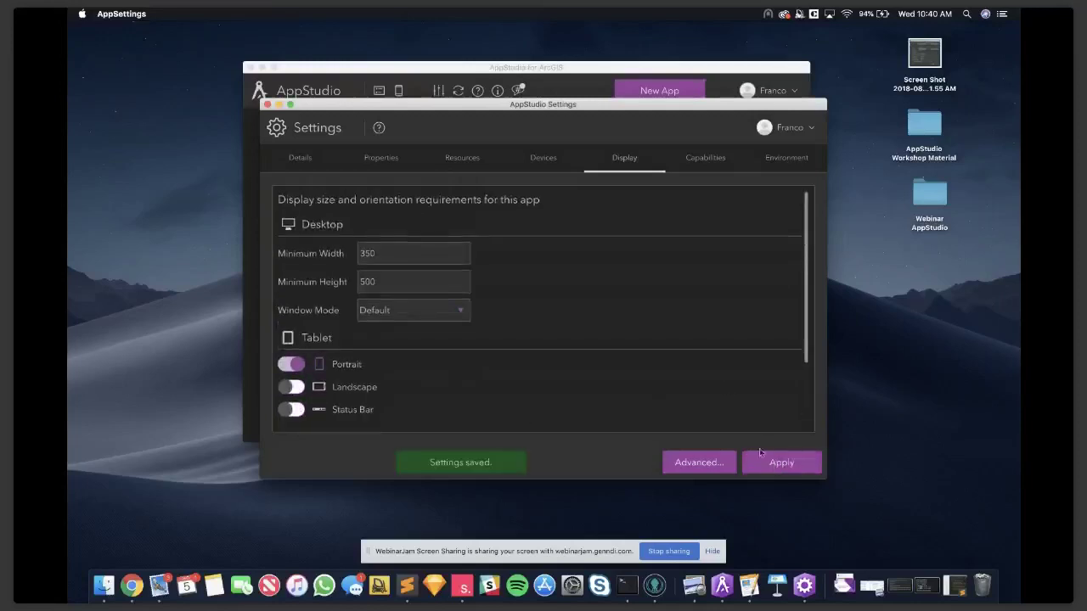
Review the device capabilities required by the app, apply the settings as they are, and close the settings window.
click(677, 155)
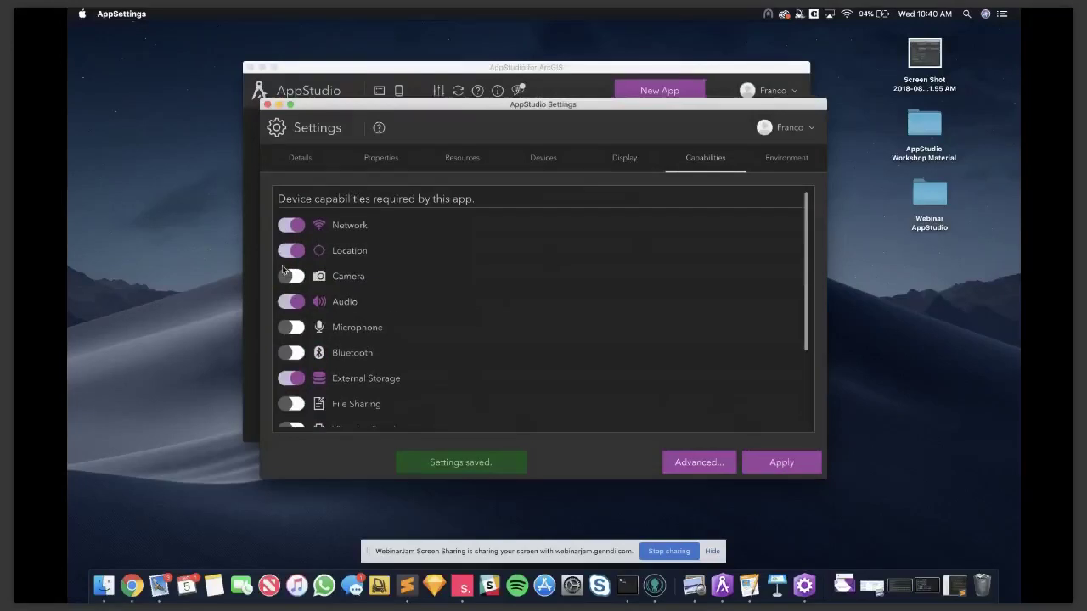
scroll(298, 280, down, 1)
scroll(299, 323, down, 3)
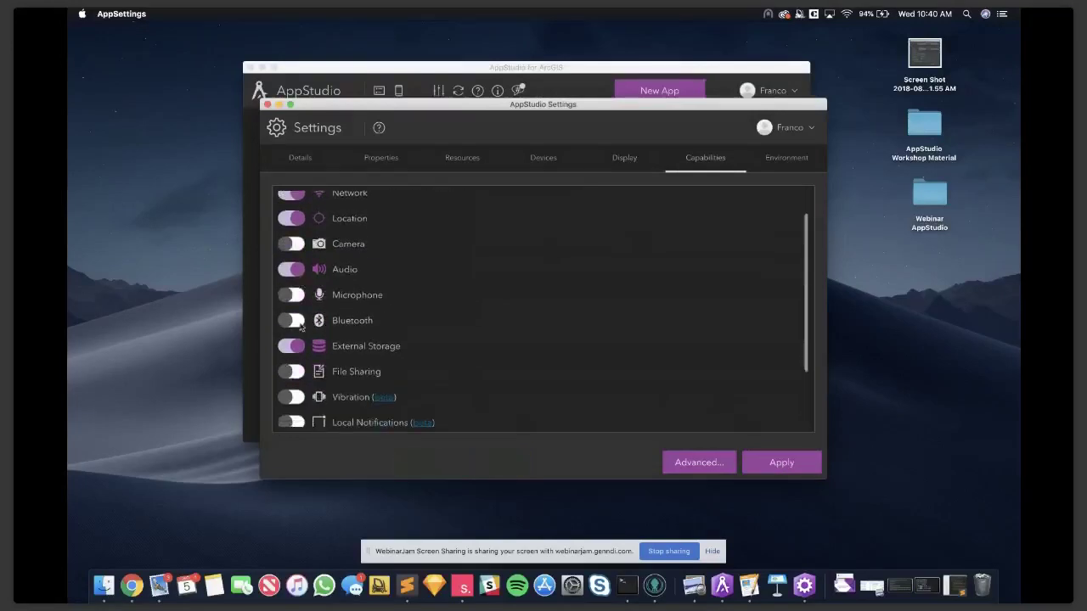
scroll(298, 367, down, 3)
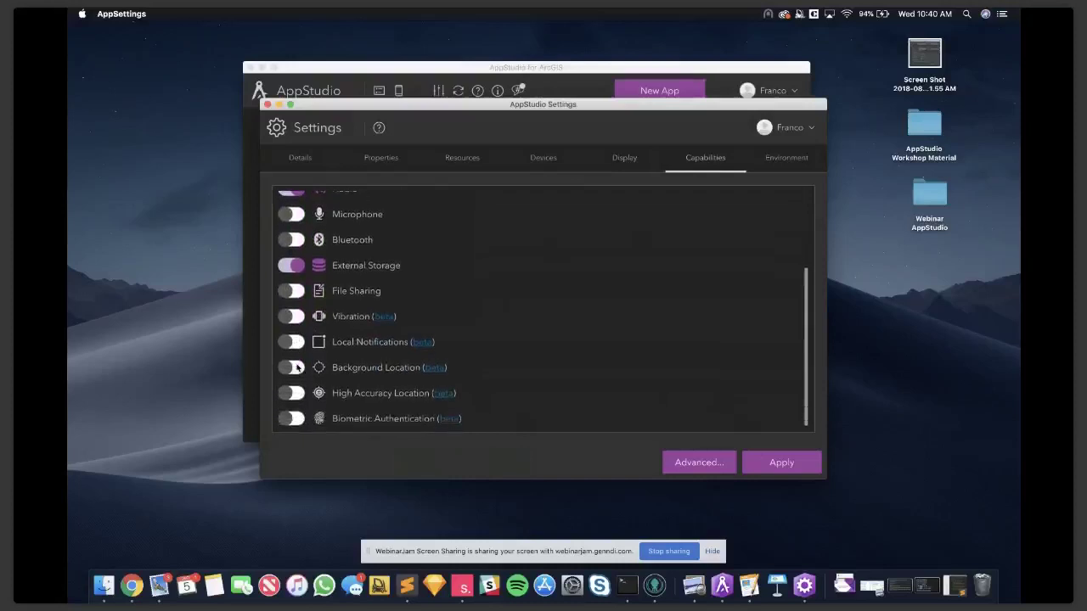
scroll(297, 367, up, 5)
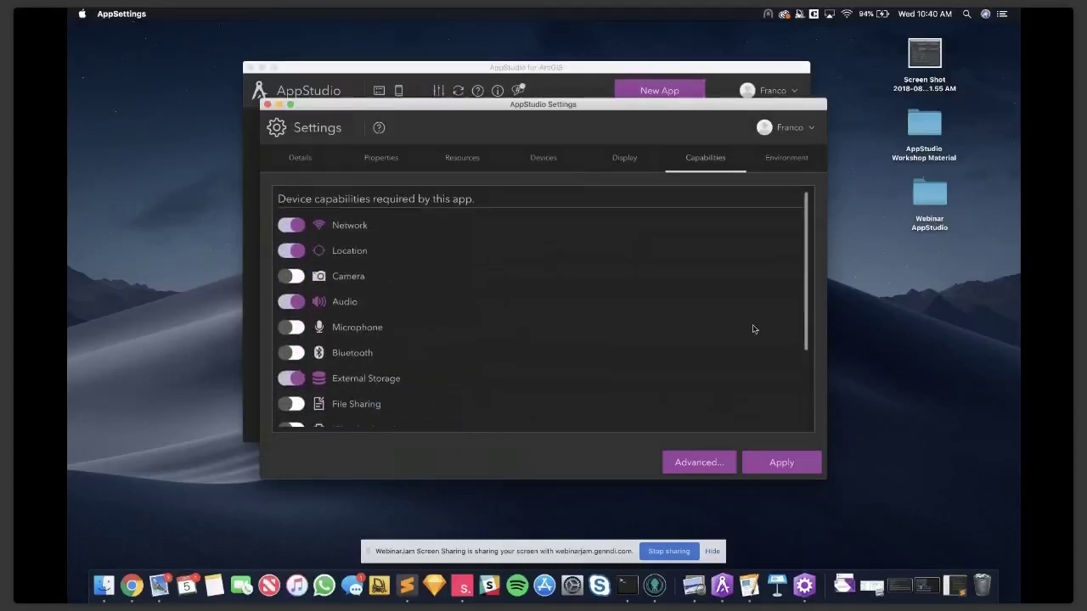
click(775, 471)
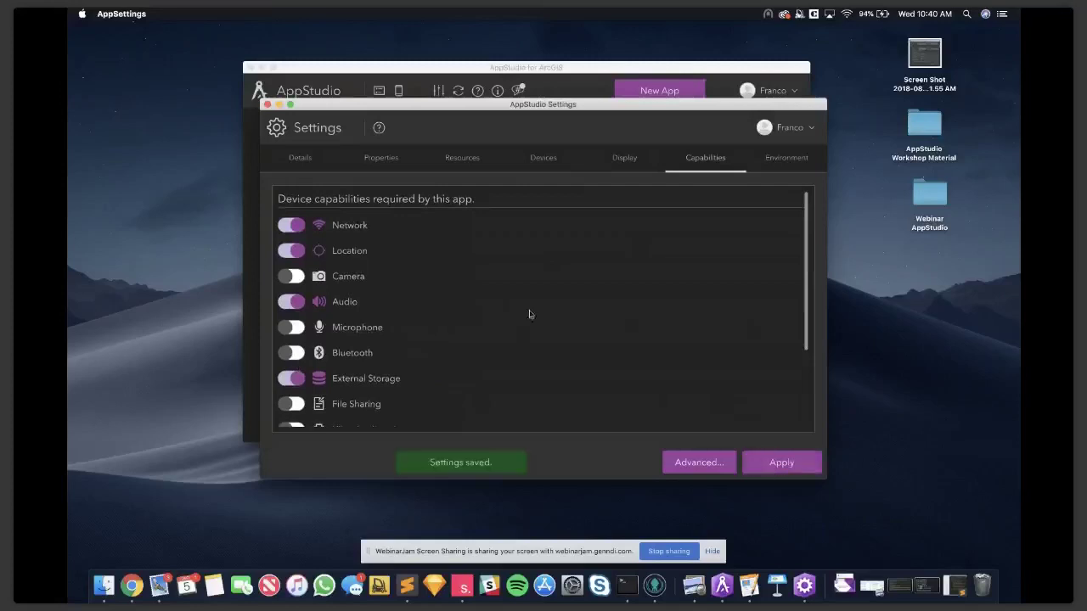
click(267, 104)
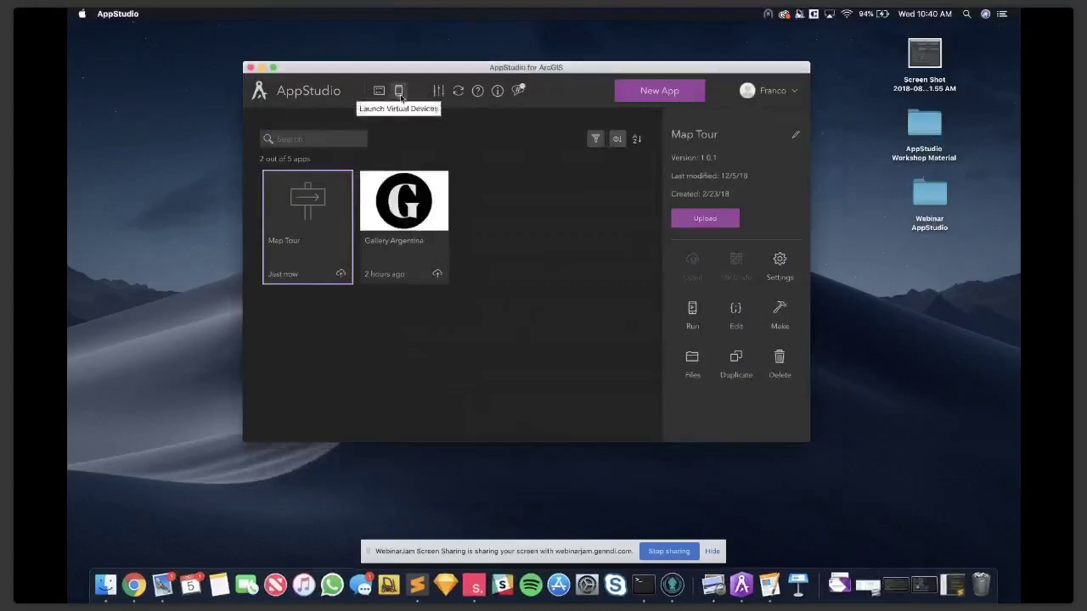
Run the Map Tour app and open the Circuito Palermo tour in its map view.
click(792, 260)
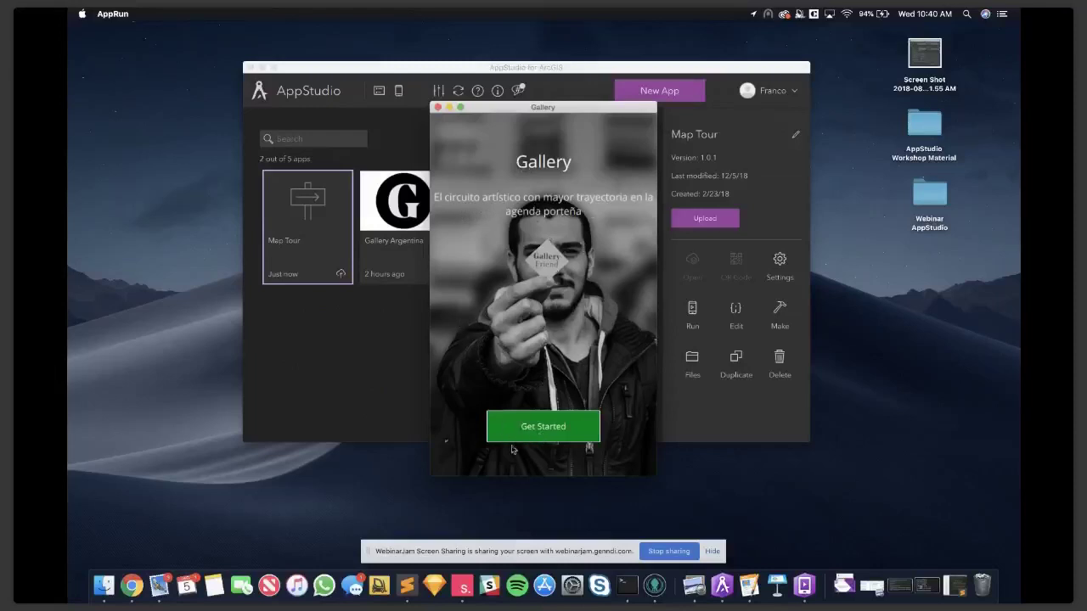
click(546, 431)
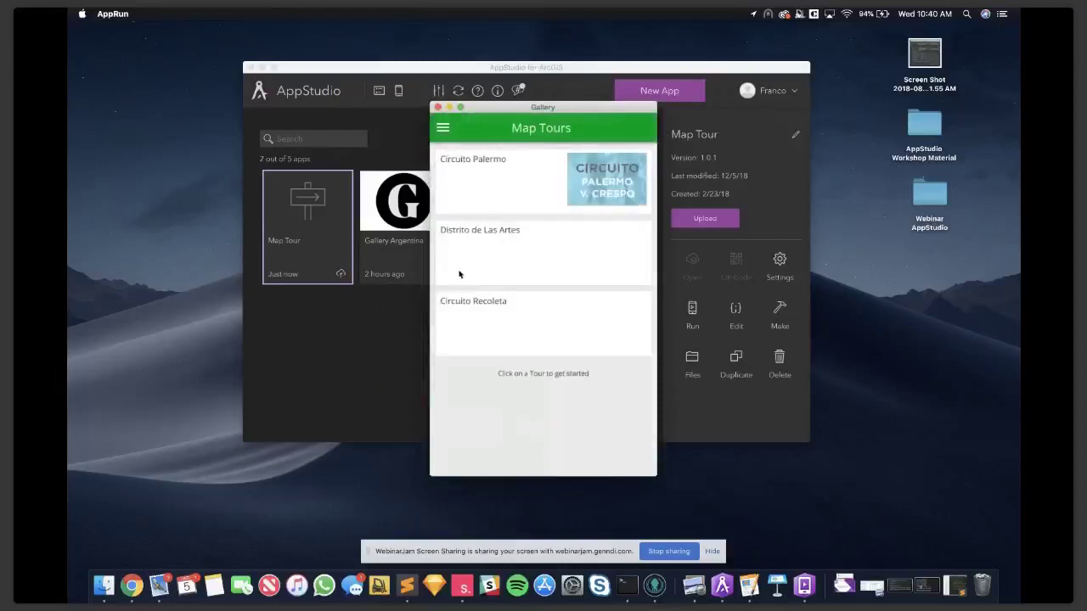
scroll(489, 205, up, 5)
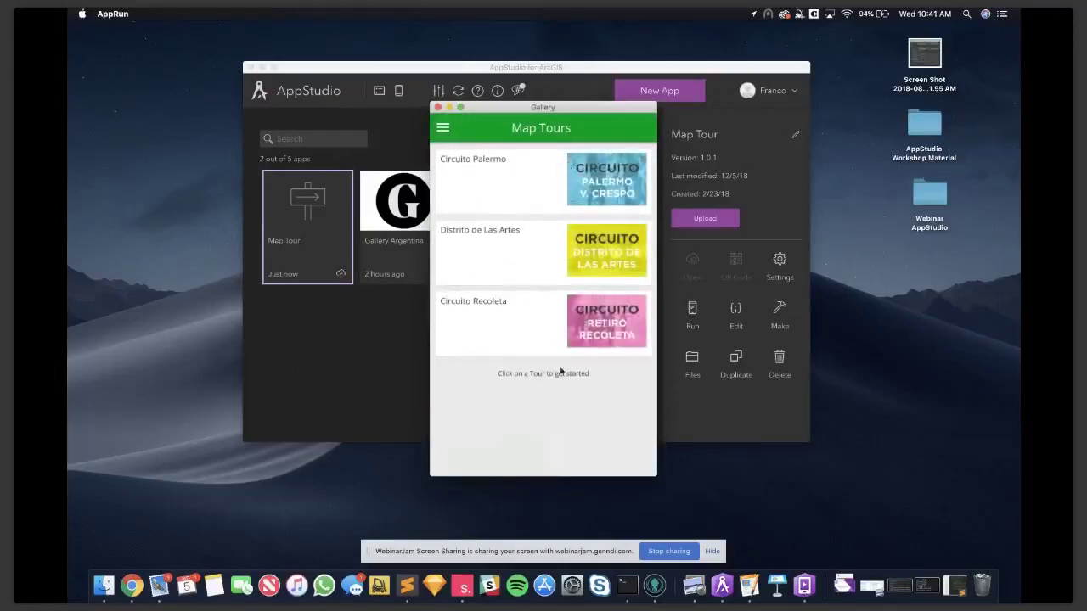
click(519, 193)
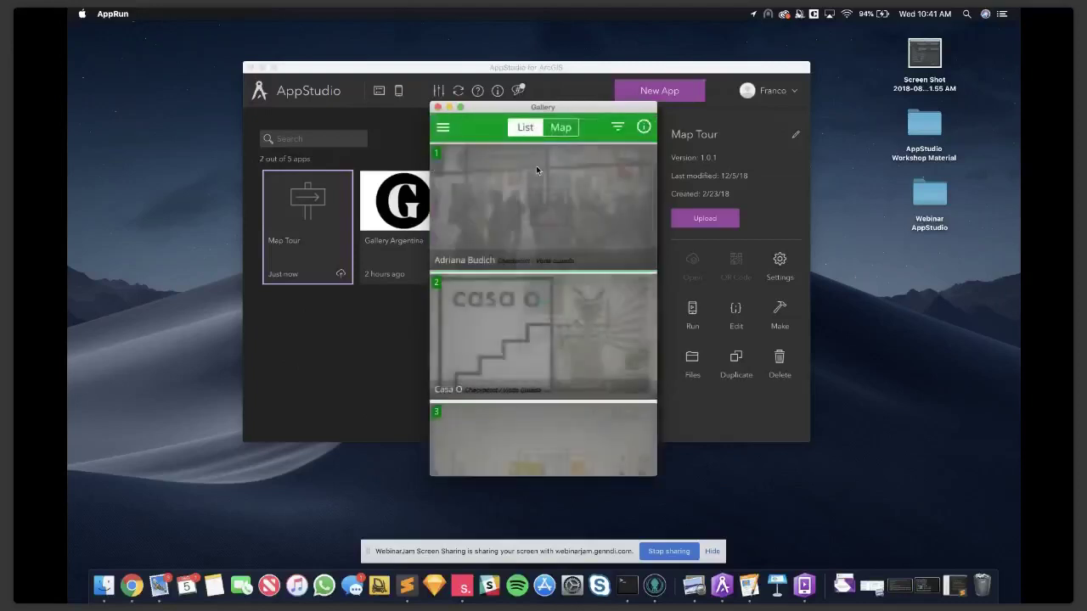
click(573, 128)
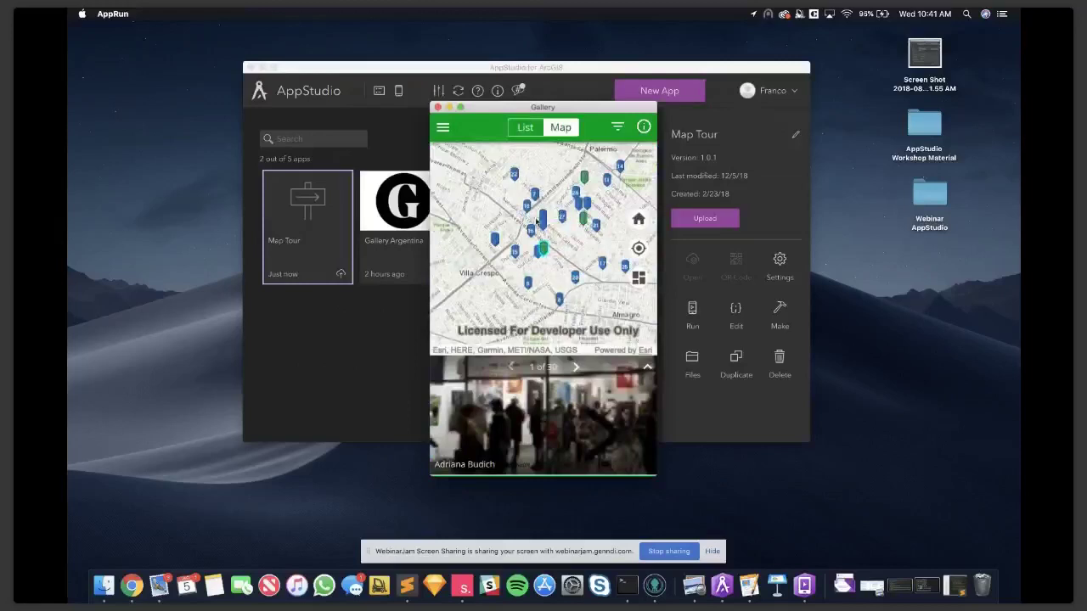
Advance to the third stop of the tour, view its full details, and return to the map.
click(576, 366)
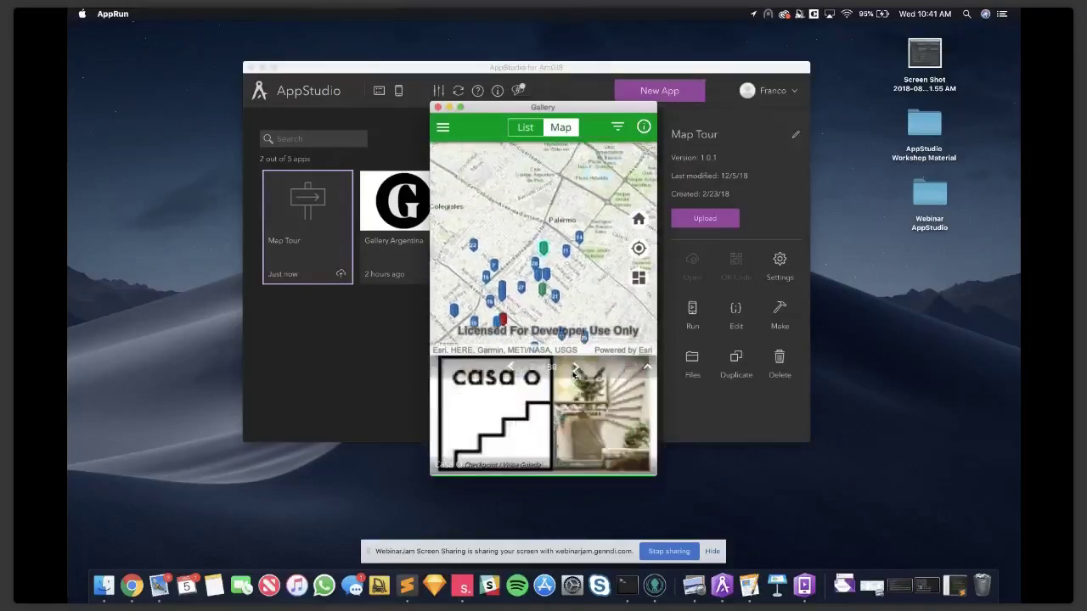
click(576, 367)
click(576, 393)
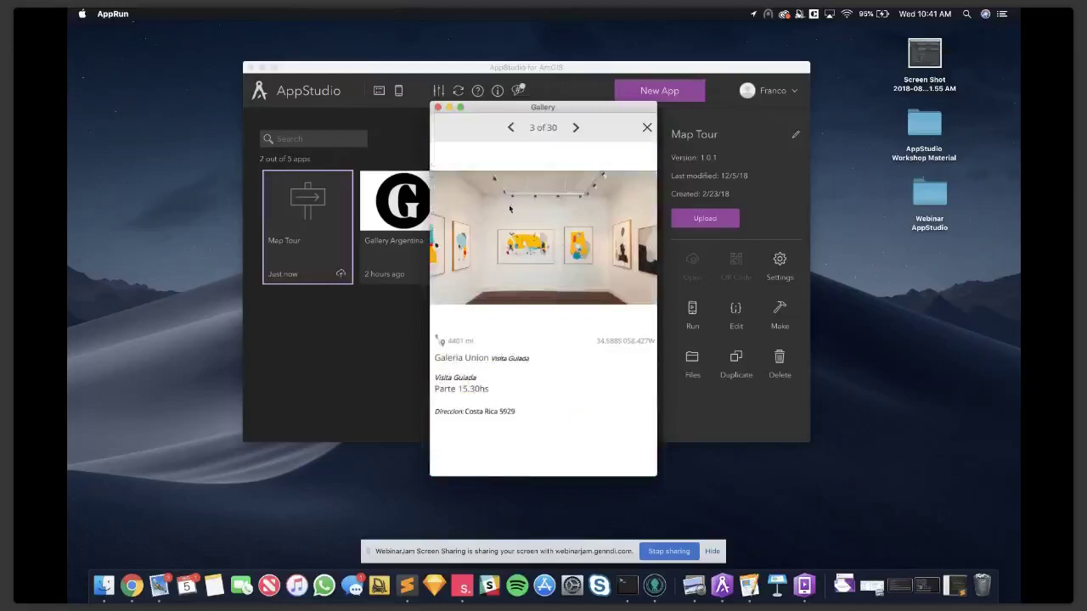
click(647, 127)
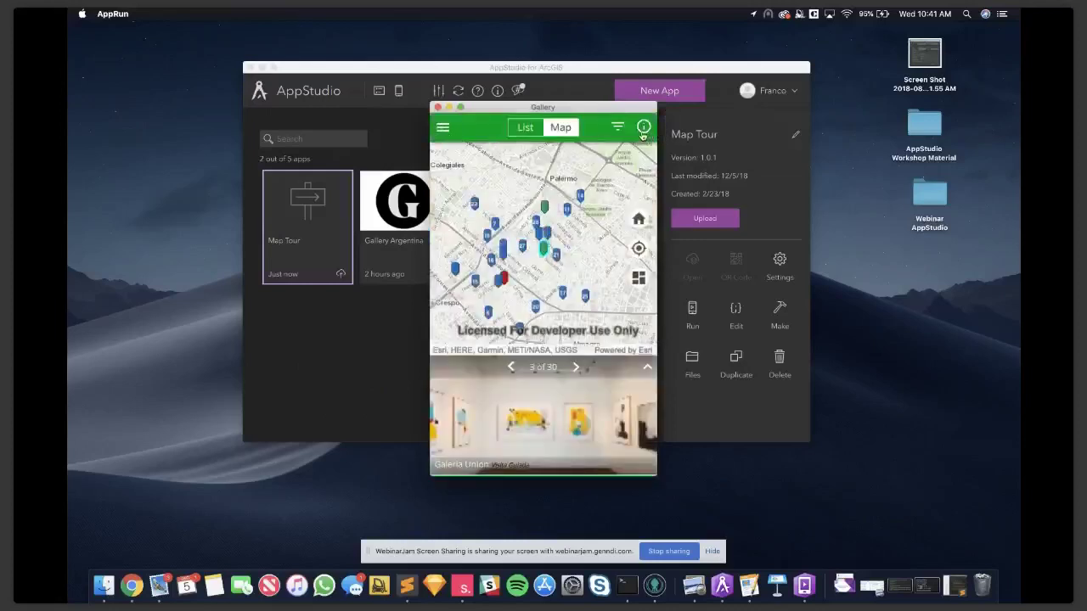
Read the information page about the Circuito Palermo tour and close it.
click(643, 129)
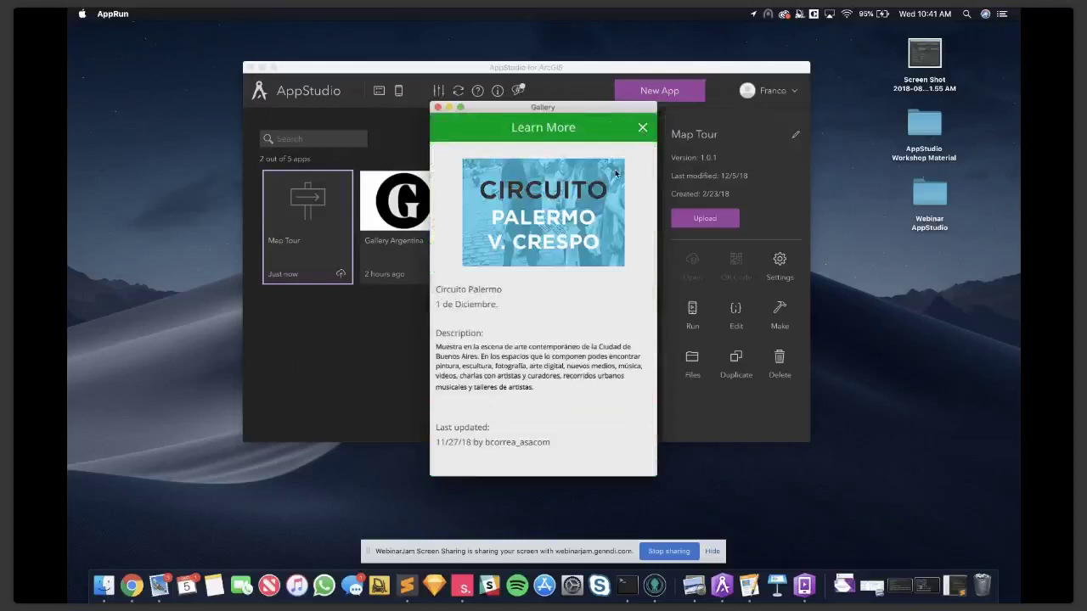
scroll(438, 347, up, 2)
click(643, 127)
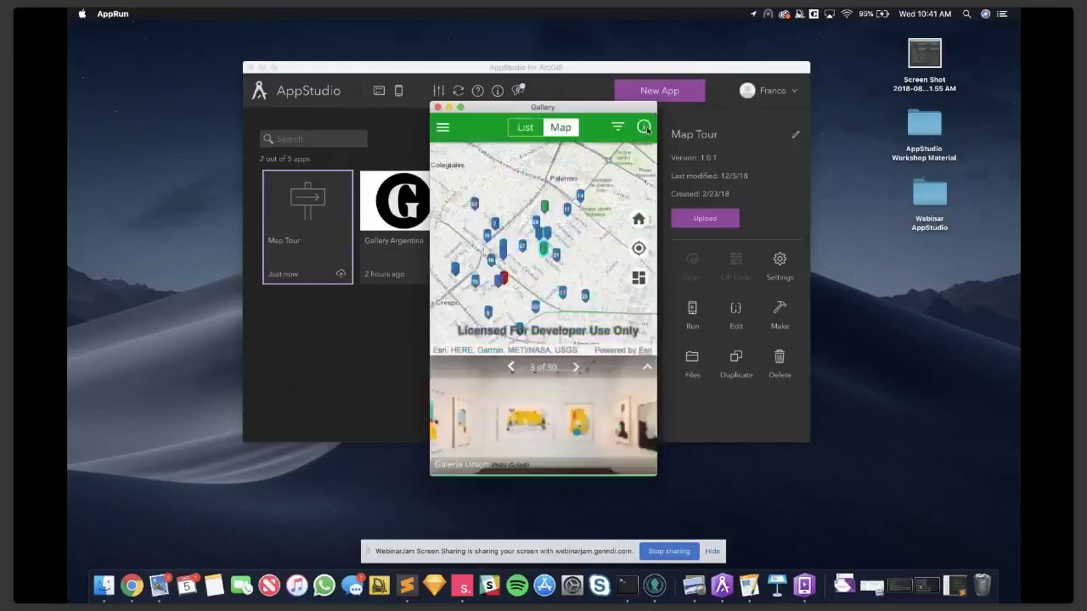
Go back from the tour to the gallery of map tours and close the running app.
click(444, 127)
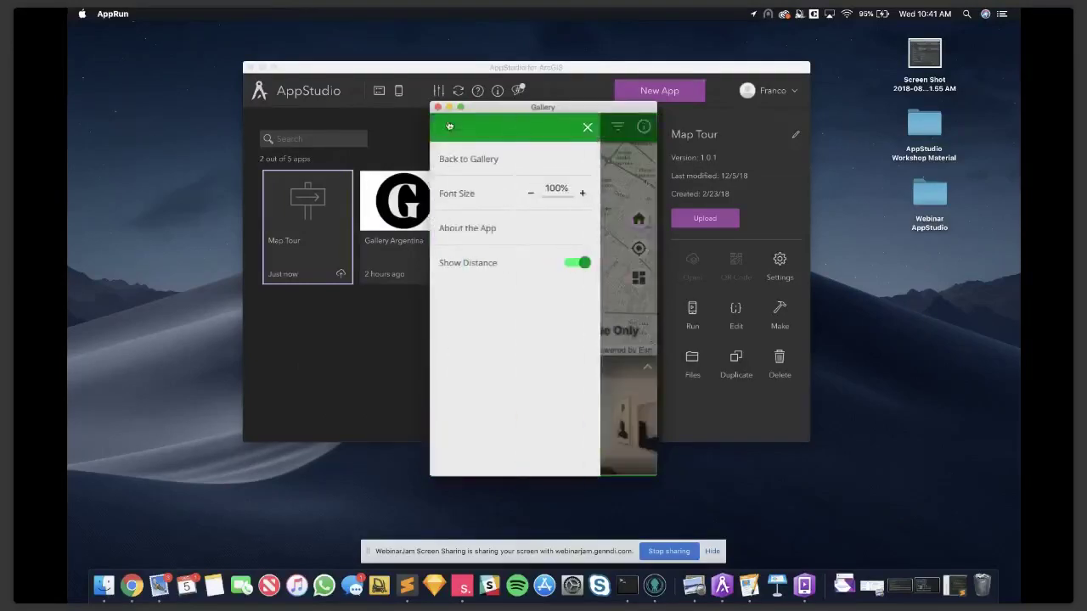
click(477, 161)
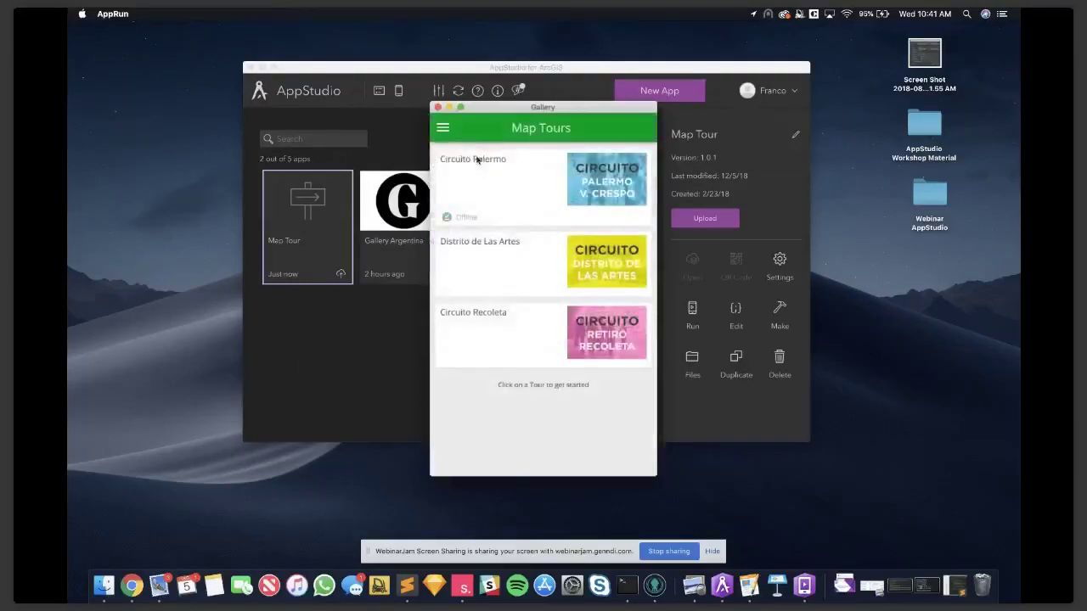
click(438, 108)
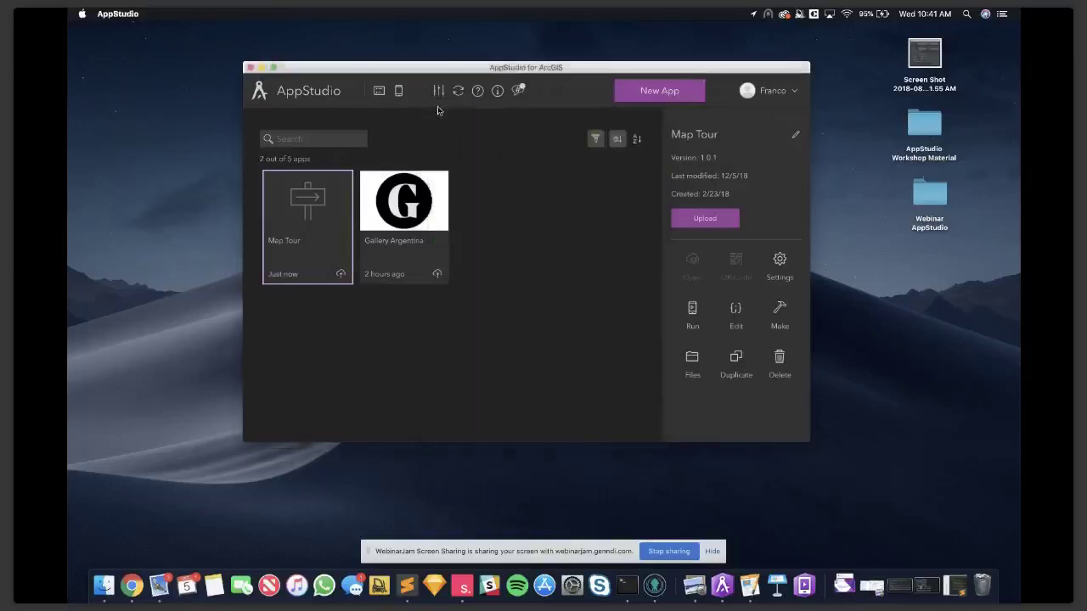